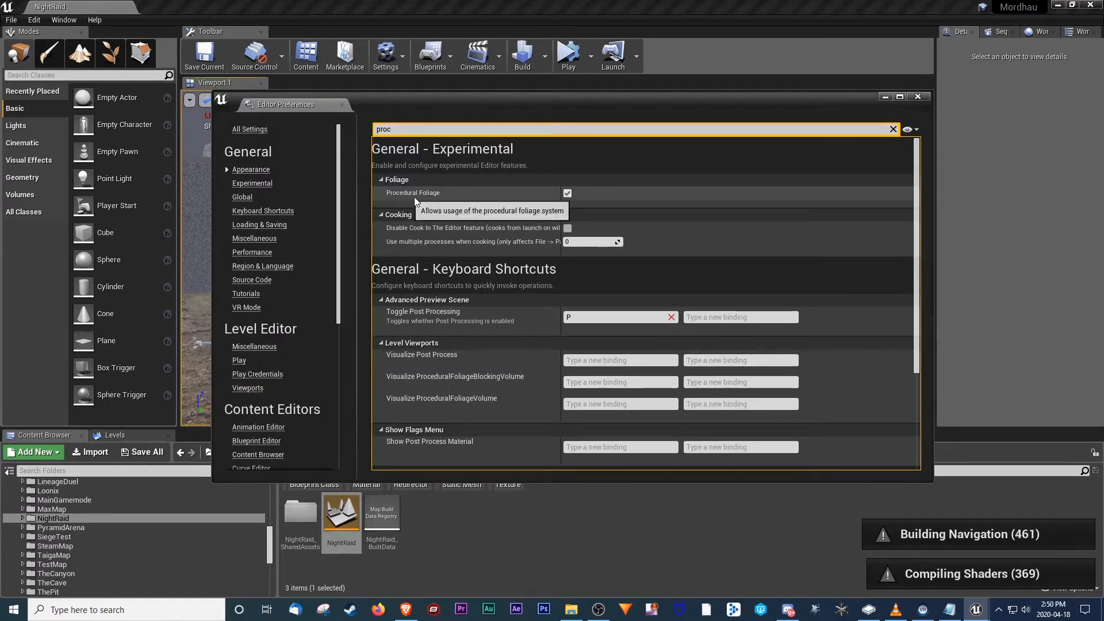
Look up the Procedural Foliage Spawner among the Miscellaneous asset types that can be created in the NightRaid folder, without creating one.
{"action": "scroll", "coordinate": [682, 192], "scroll_direction": "down", "scroll_amount": 3}
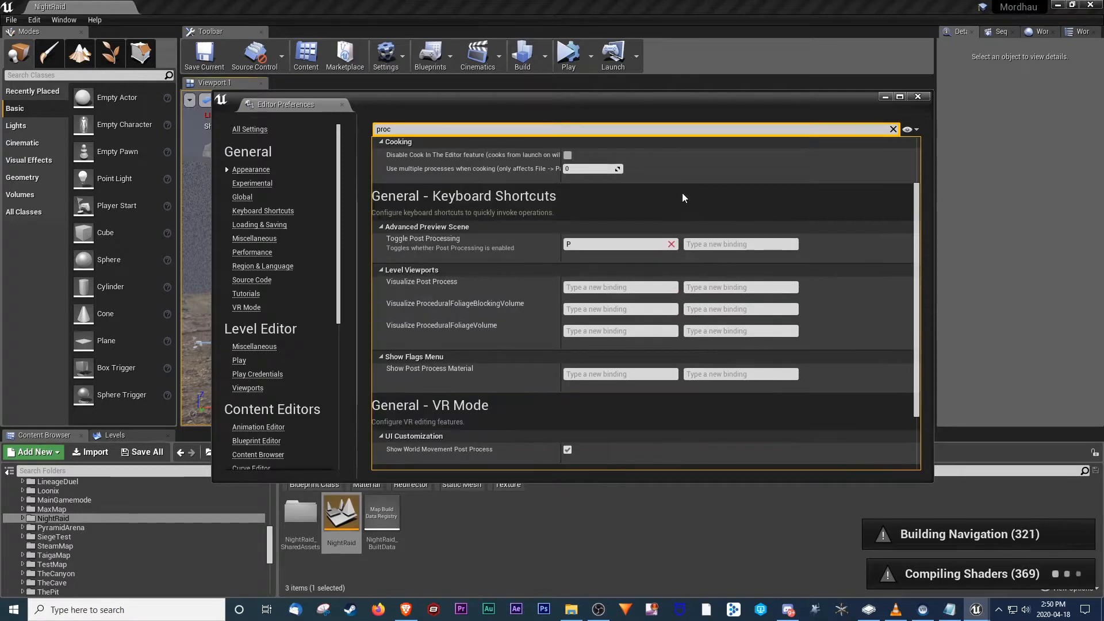
{"action": "scroll", "coordinate": [683, 192], "scroll_direction": "down", "scroll_amount": 3}
{"action": "left_click_drag", "start_coordinate": [807, 95], "coordinate": [663, 80]}
{"action": "right_click", "coordinate": [512, 527]}
{"action": "mouse_move", "coordinate": [618, 418]}
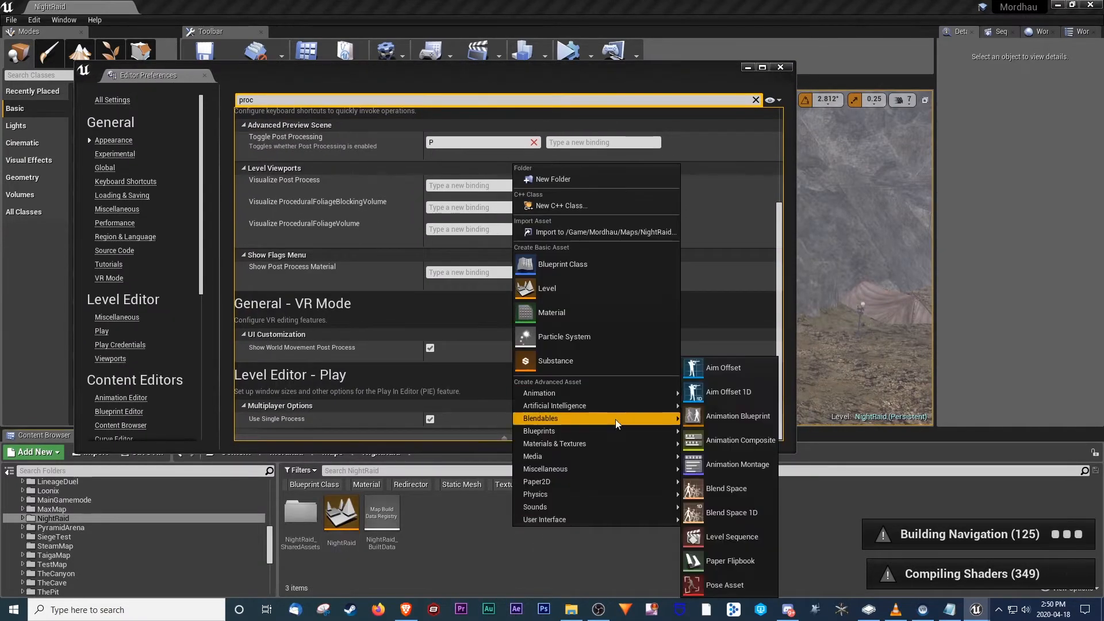
{"action": "mouse_move", "coordinate": [592, 470]}
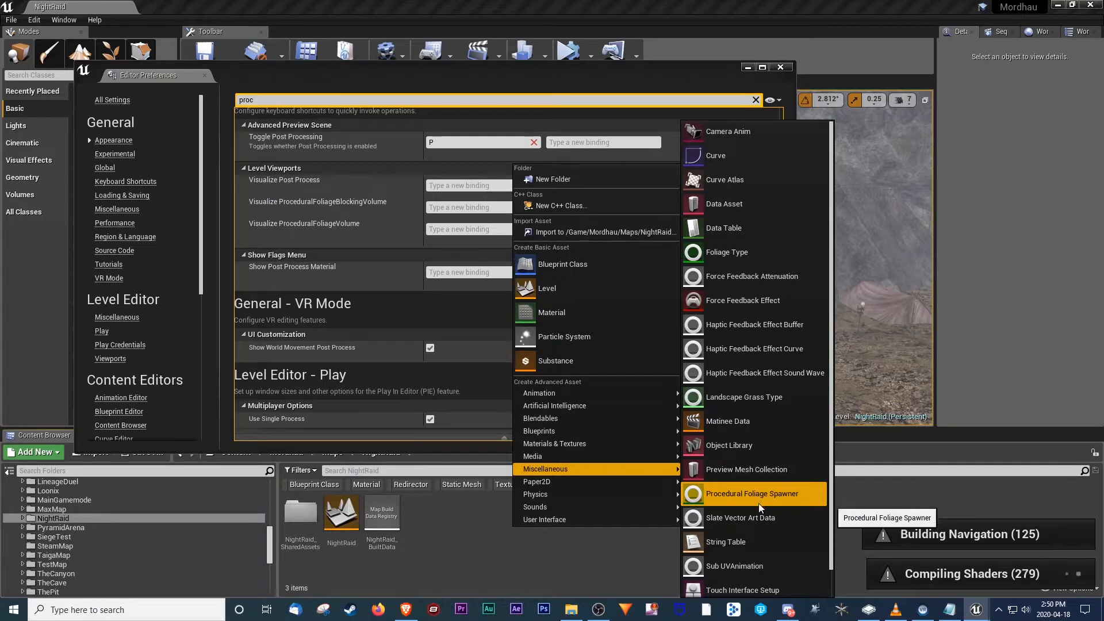
{"action": "mouse_move", "coordinate": [621, 495]}
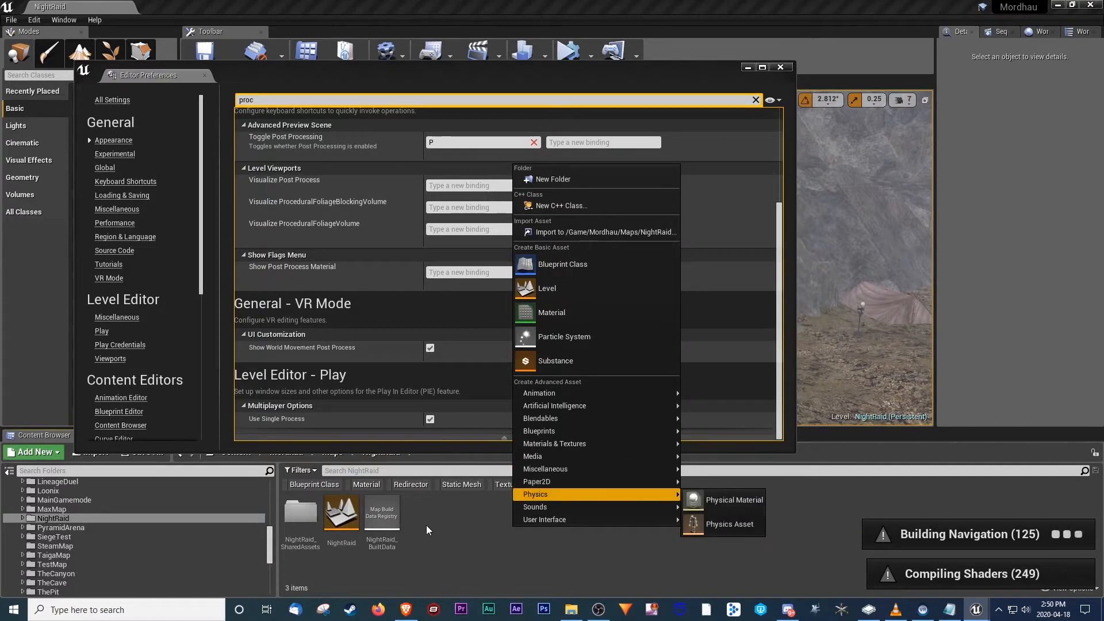
{"action": "left_click", "coordinate": [474, 538]}
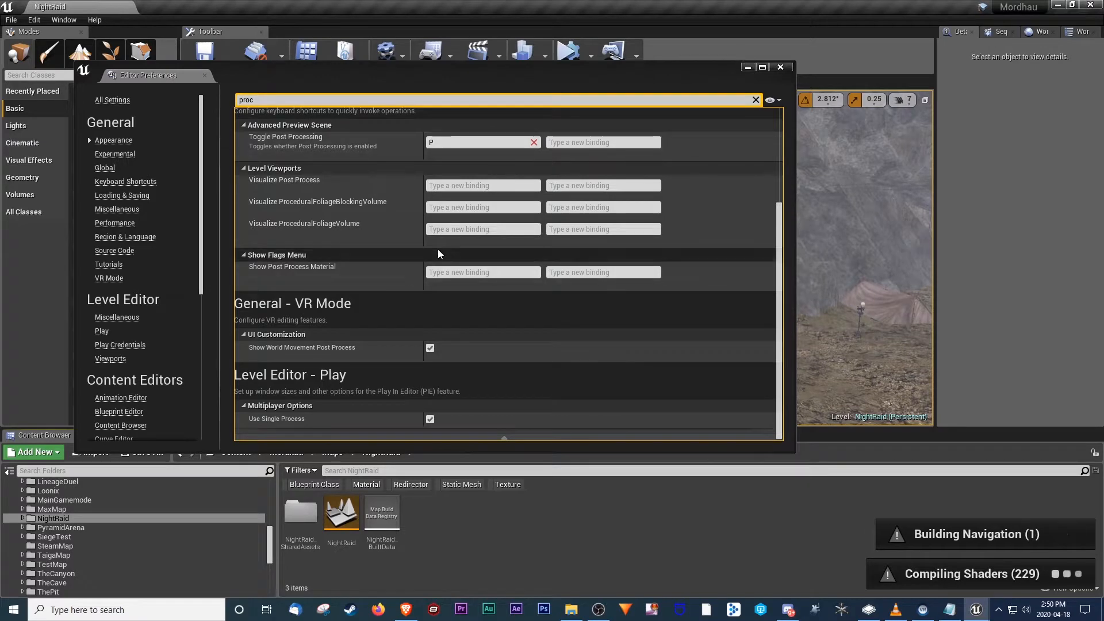
Check the Procedural Foliage option in the Experimental editor preferences and close the preferences.
{"action": "scroll", "coordinate": [454, 250], "scroll_direction": "up", "scroll_amount": 5}
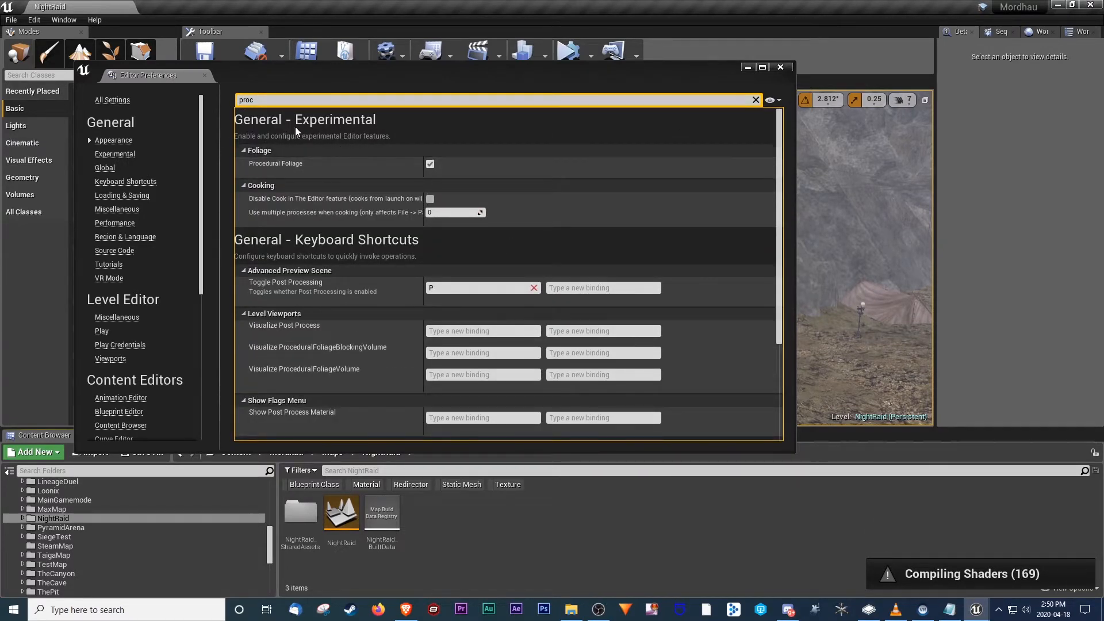
{"action": "left_click", "coordinate": [131, 154]}
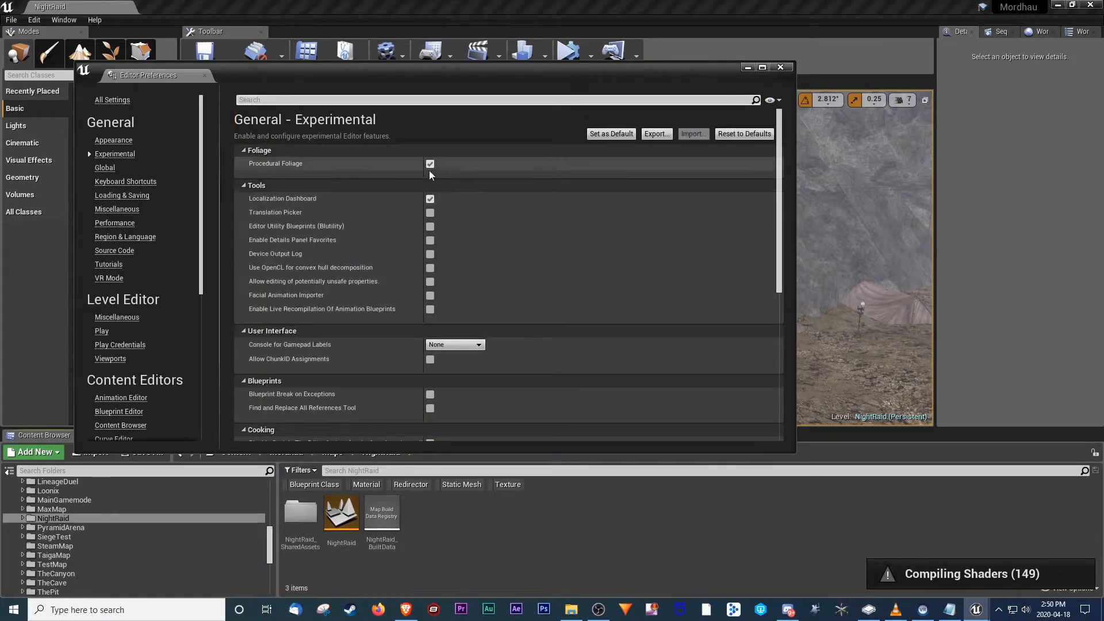
{"action": "left_click", "coordinate": [781, 67]}
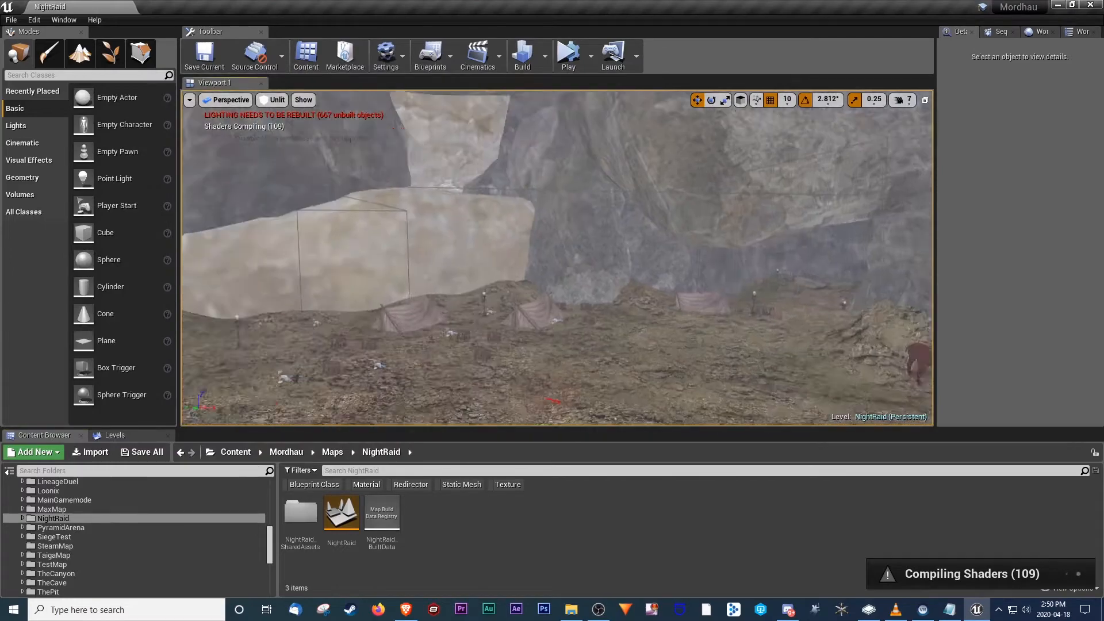
Switch to Foliage mode and examine the rhododendron_bush painting and instance settings, including cull distance and Cast Shadow.
{"action": "mouse_move", "coordinate": [556, 258]}
{"action": "right_mouse_down"}
{"action": "mouse_move", "coordinate": [650, 253]}
{"action": "mouse_move", "coordinate": [696, 270]}
{"action": "mouse_move", "coordinate": [765, 230]}
{"action": "mouse_move", "coordinate": [834, 259]}
{"action": "mouse_move", "coordinate": [690, 265]}
{"action": "right_mouse_up"}
{"action": "left_click", "coordinate": [110, 53]}
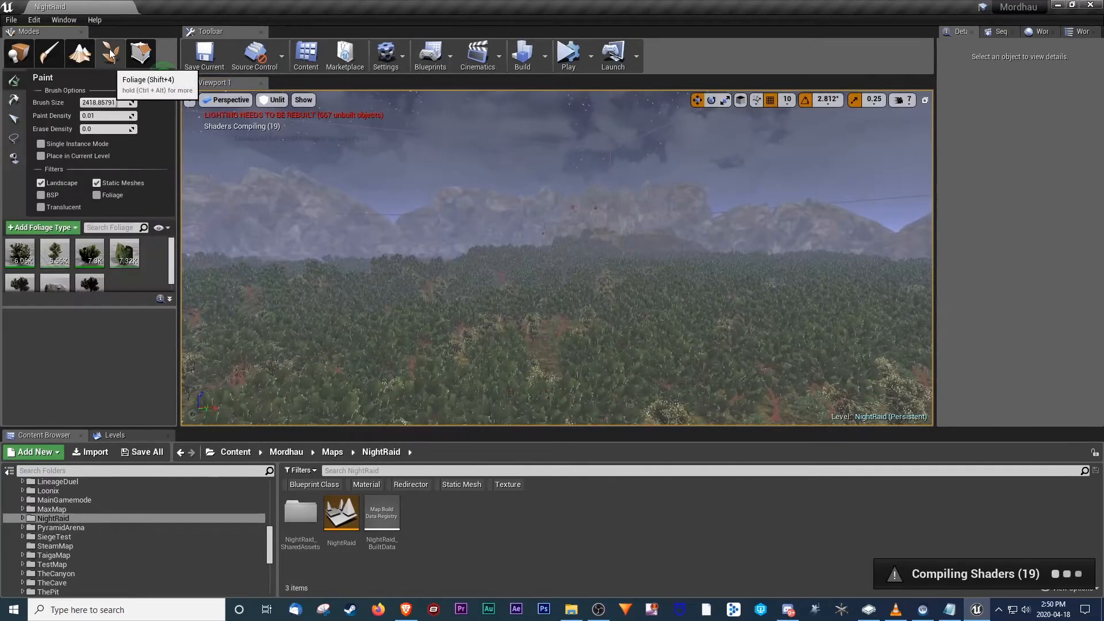
{"action": "left_click", "coordinate": [89, 254]}
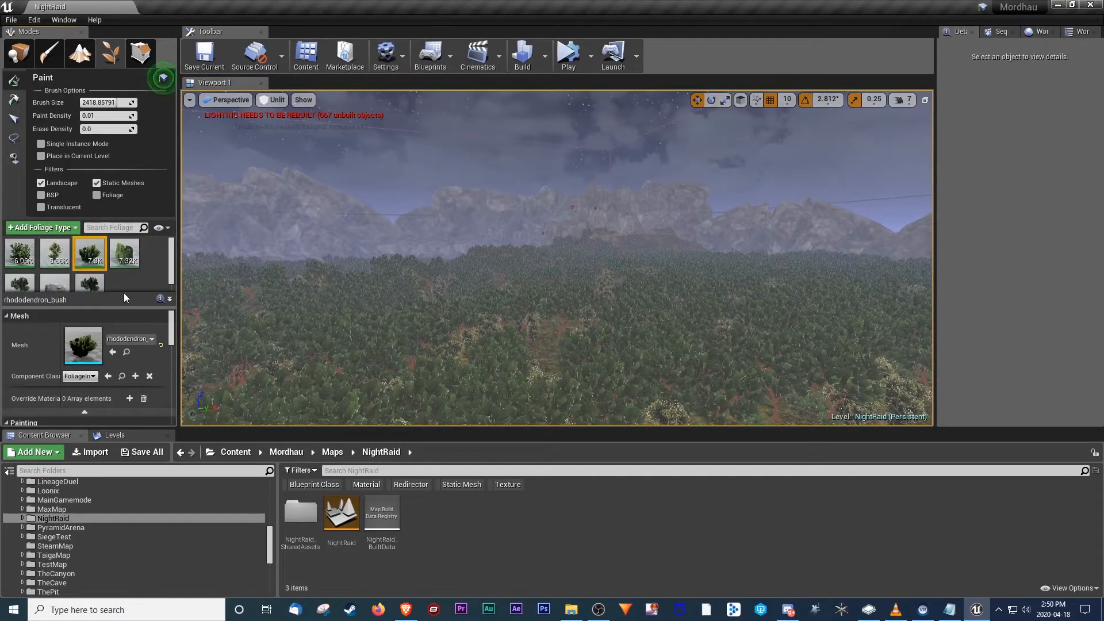
{"action": "scroll", "coordinate": [104, 351], "scroll_direction": "down", "scroll_amount": 10}
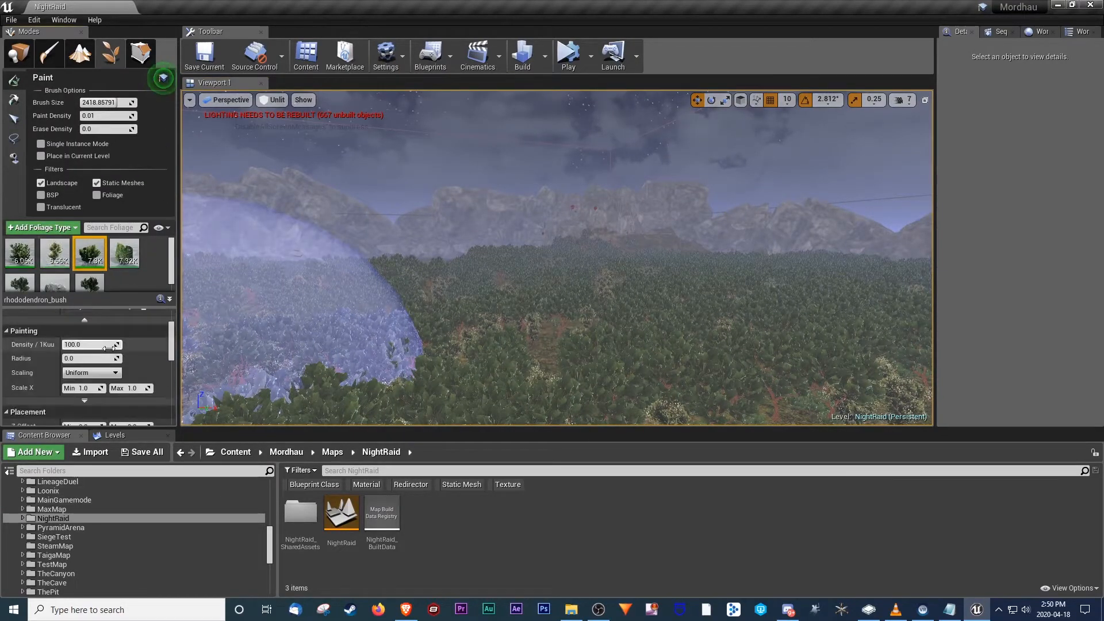
{"action": "scroll", "coordinate": [112, 349], "scroll_direction": "down", "scroll_amount": 6}
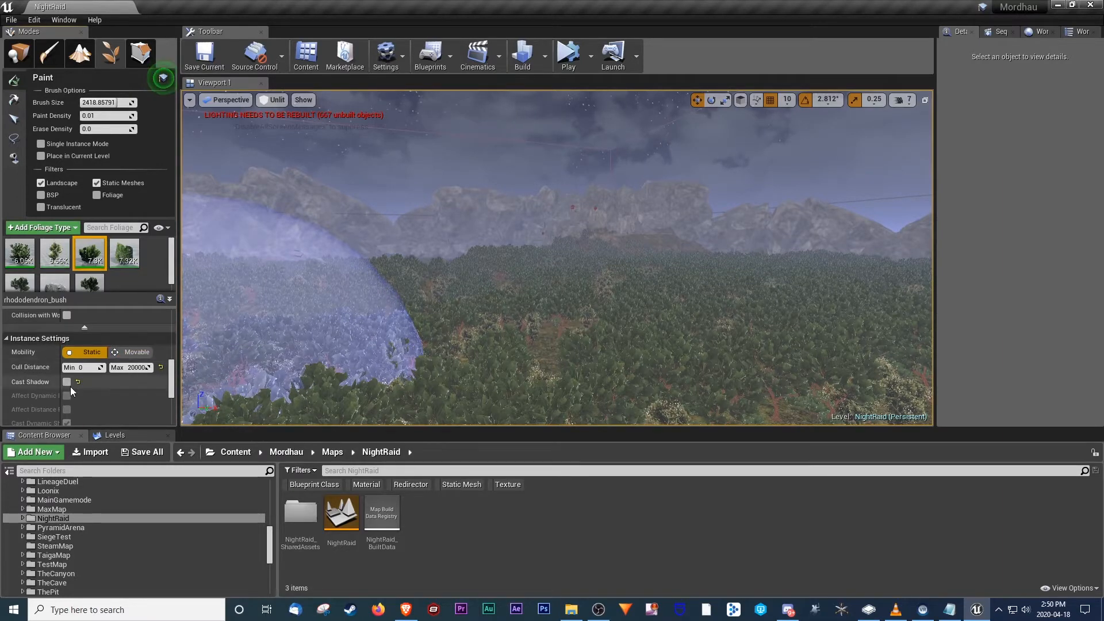
Switch the viewport shading to Lit at the tent camp and return to Place mode.
{"action": "mouse_move", "coordinate": [265, 334]}
{"action": "right_mouse_down"}
{"action": "mouse_move", "coordinate": [880, 325]}
{"action": "mouse_move", "coordinate": [922, 310]}
{"action": "mouse_move", "coordinate": [1070, 308]}
{"action": "right_mouse_up"}
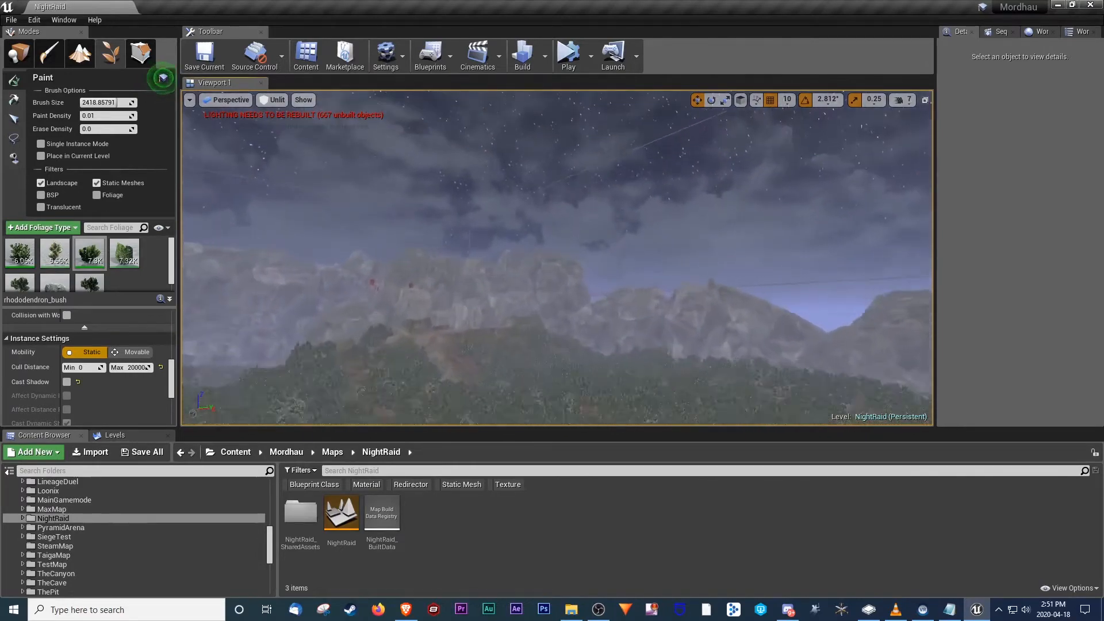
{"action": "right_click_drag", "start_coordinate": [557, 259], "coordinate": [506, 250]}
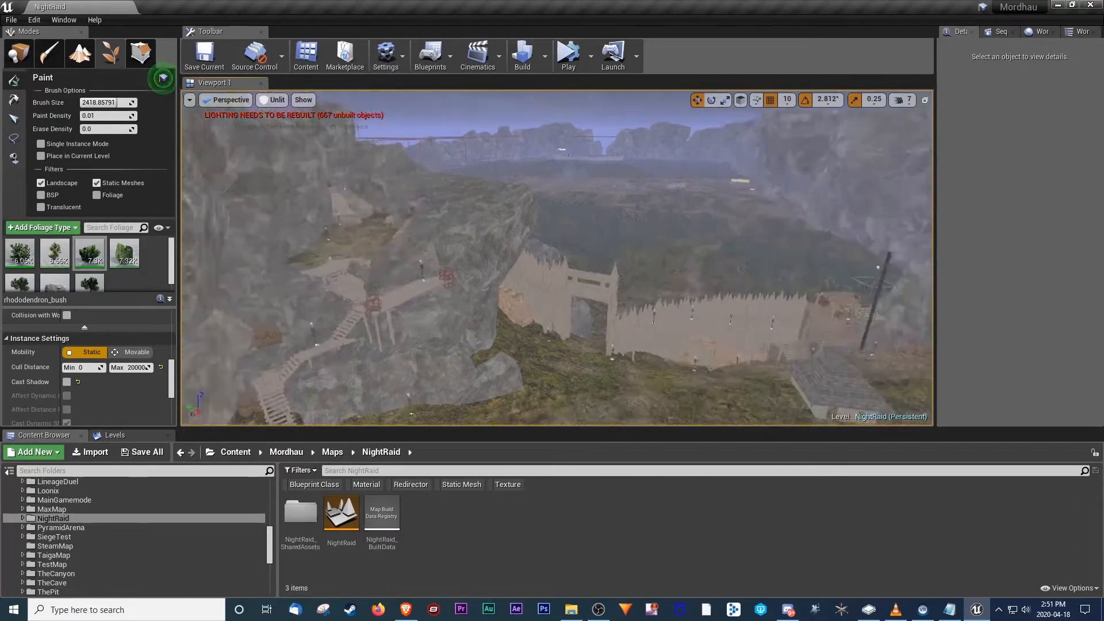
{"action": "mouse_move", "coordinate": [557, 259]}
{"action": "right_mouse_down"}
{"action": "mouse_move", "coordinate": [552, 270]}
{"action": "mouse_move", "coordinate": [380, 276]}
{"action": "mouse_move", "coordinate": [270, 256]}
{"action": "mouse_move", "coordinate": [402, 247]}
{"action": "mouse_move", "coordinate": [426, 230]}
{"action": "mouse_move", "coordinate": [472, 247]}
{"action": "mouse_move", "coordinate": [483, 277]}
{"action": "mouse_move", "coordinate": [460, 276]}
{"action": "mouse_move", "coordinate": [639, 247]}
{"action": "mouse_move", "coordinate": [736, 256]}
{"action": "mouse_move", "coordinate": [765, 230]}
{"action": "mouse_move", "coordinate": [523, 265]}
{"action": "mouse_move", "coordinate": [495, 311]}
{"action": "right_mouse_up"}
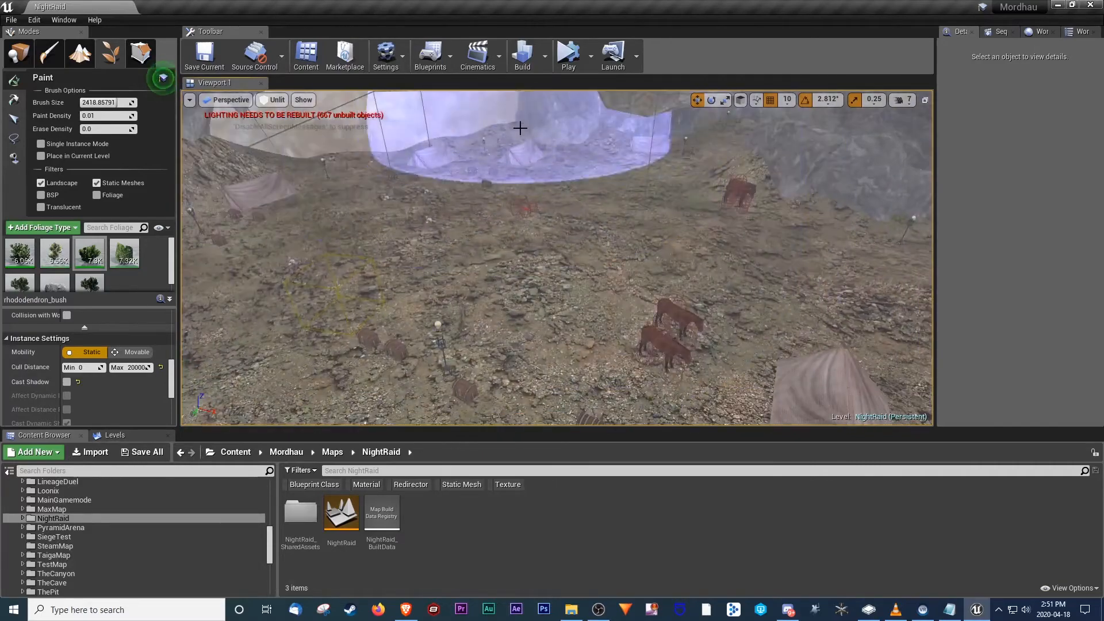
{"action": "left_click", "coordinate": [274, 99]}
{"action": "left_click", "coordinate": [286, 115]}
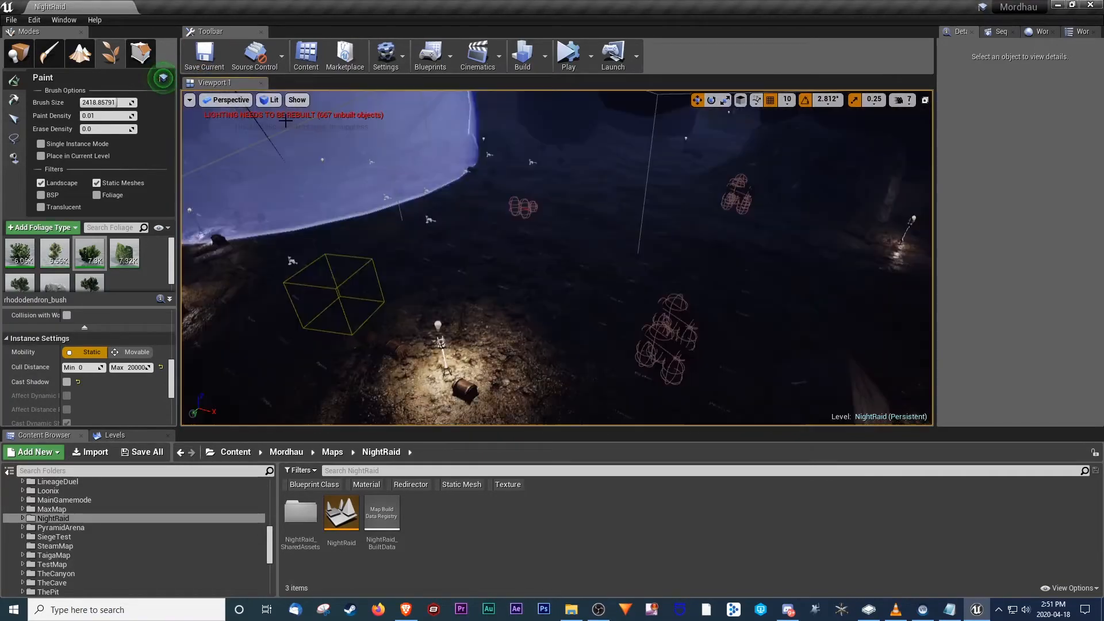
{"action": "right_click_drag", "start_coordinate": [552, 246], "coordinate": [547, 201]}
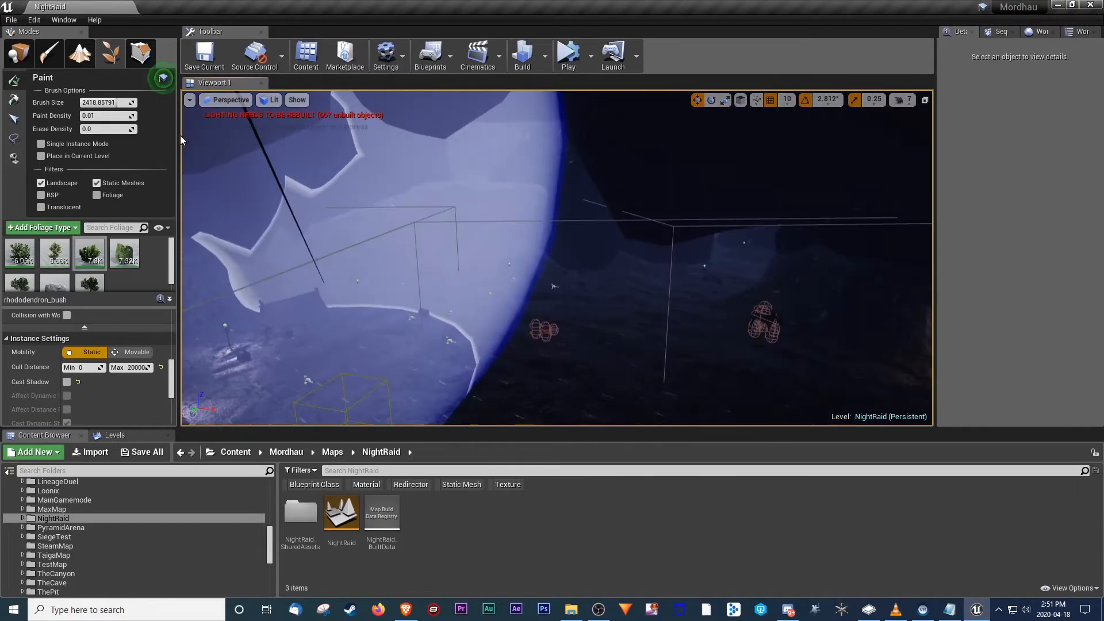
{"action": "left_click", "coordinate": [19, 53]}
Turn off Cast Shadow on the large RockCover rock above the camp, and turn it back on.
{"action": "left_click", "coordinate": [425, 141]}
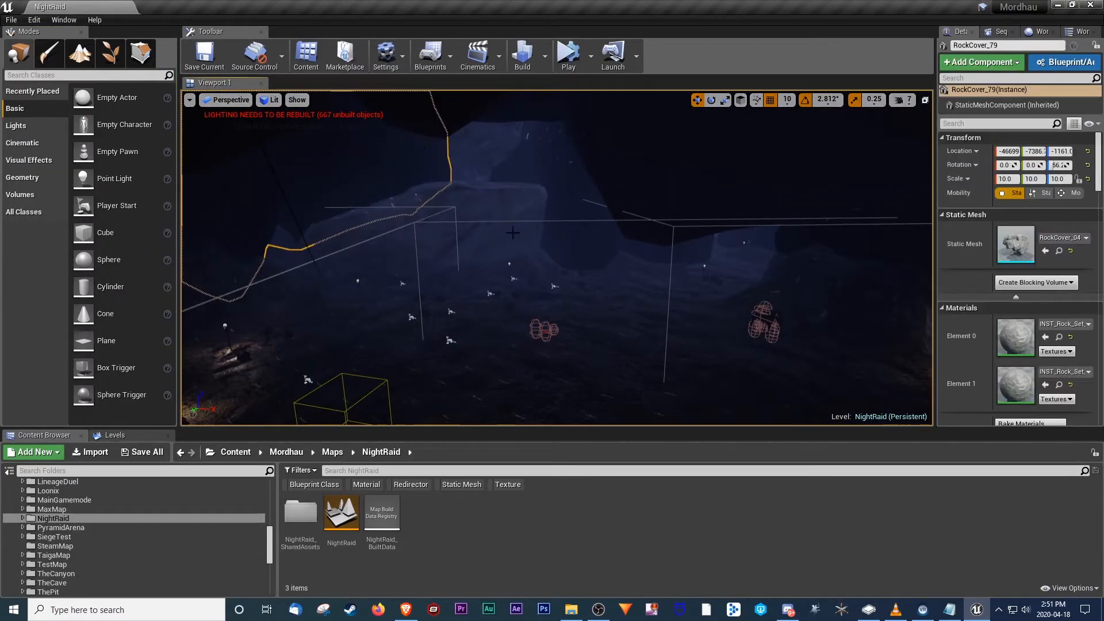
{"action": "scroll", "coordinate": [1001, 276], "scroll_direction": "down", "scroll_amount": 5}
{"action": "scroll", "coordinate": [1026, 314], "scroll_direction": "down", "scroll_amount": 8}
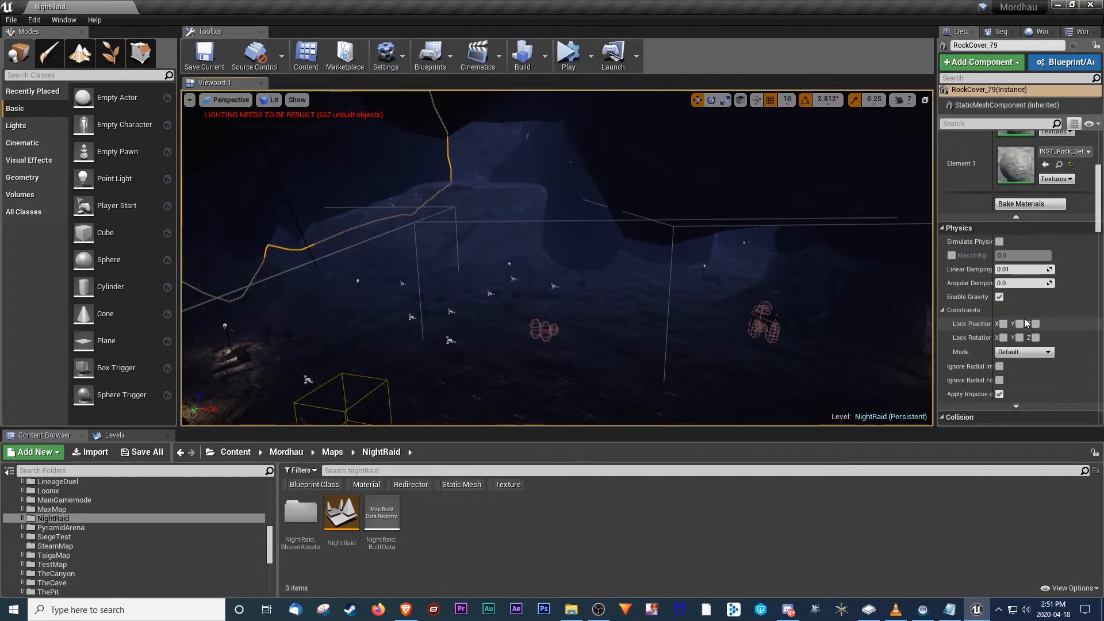
{"action": "scroll", "coordinate": [1023, 323], "scroll_direction": "down", "scroll_amount": 2}
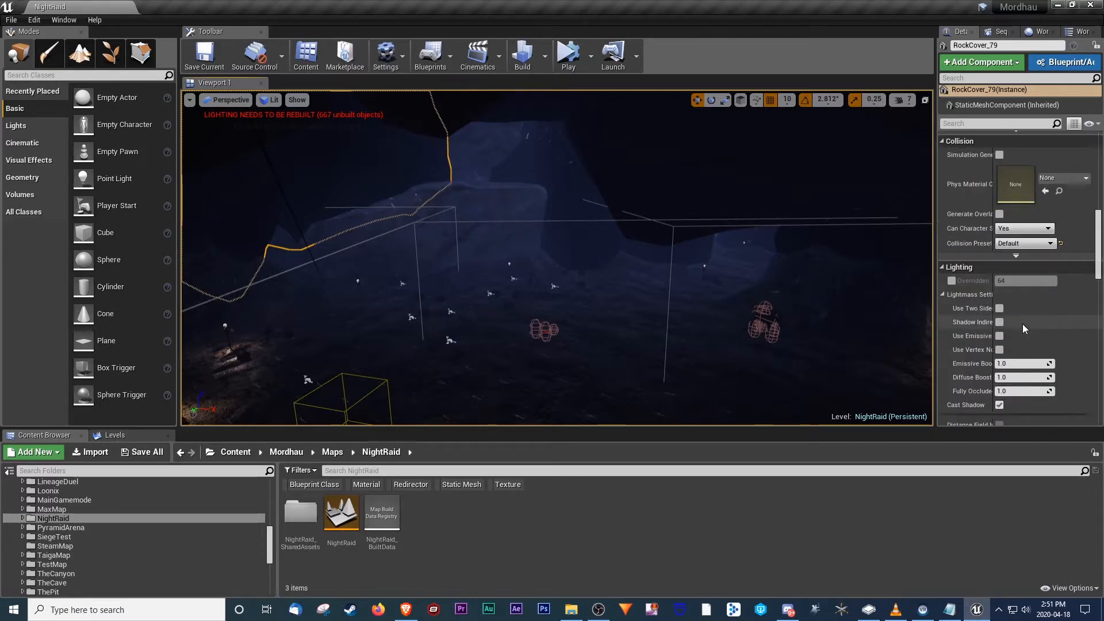
{"action": "left_click", "coordinate": [1000, 368]}
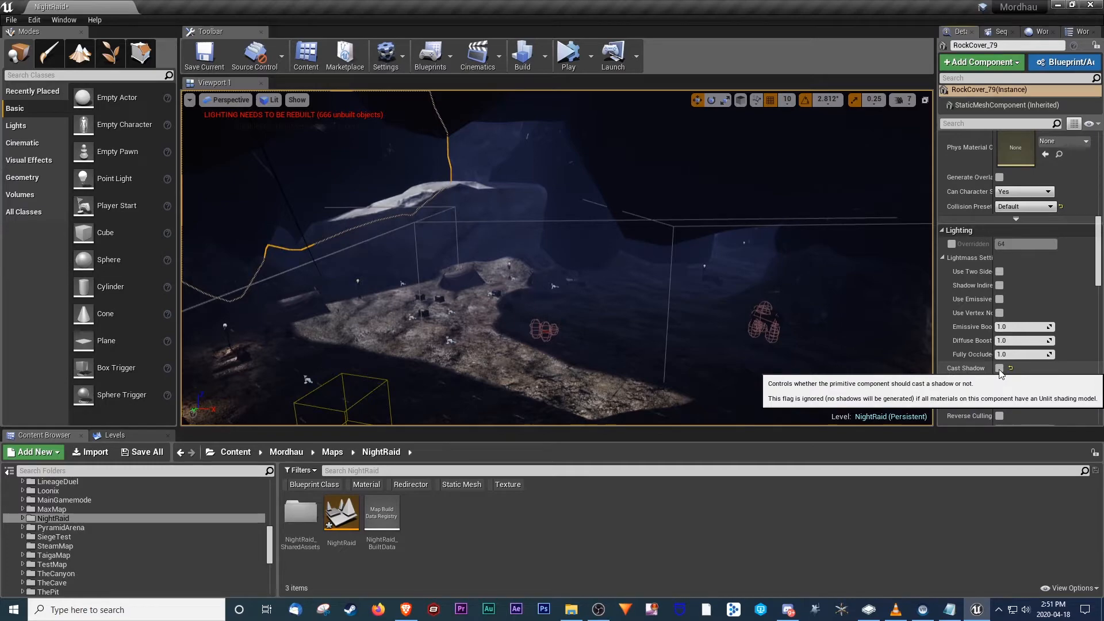
{"action": "left_click", "coordinate": [1000, 369]}
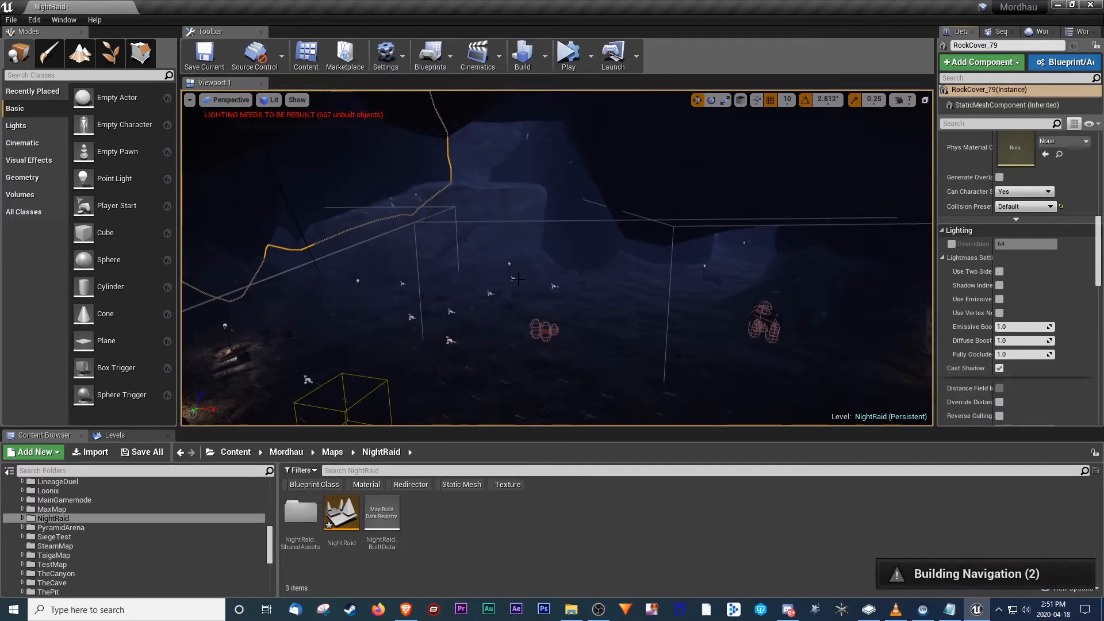
Open the ProceduralFoliage folder inside NightRaid_SharedAssets under the NightRaid map folder.
{"action": "key", "text": "w"}
{"action": "right_click_drag", "start_coordinate": [556, 258], "coordinate": [811, 273]}
{"action": "right_click_drag", "start_coordinate": [507, 283], "coordinate": [389, 239]}
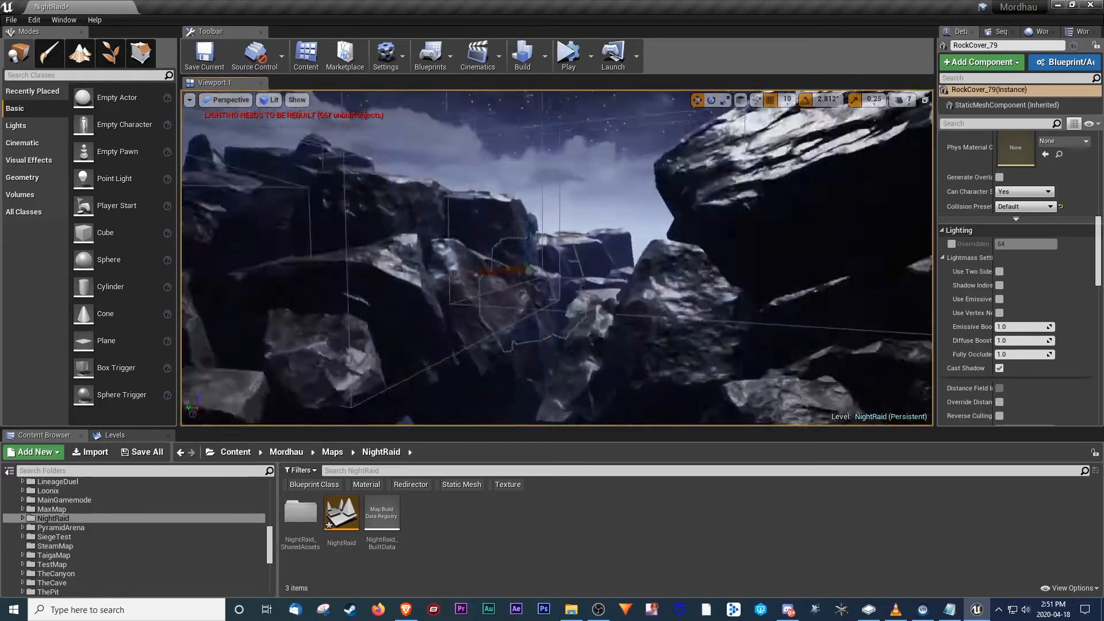
{"action": "mouse_move", "coordinate": [529, 270]}
{"action": "right_mouse_down"}
{"action": "mouse_move", "coordinate": [520, 262]}
{"action": "mouse_move", "coordinate": [515, 285]}
{"action": "right_mouse_up"}
{"action": "right_click_drag", "start_coordinate": [670, 290], "coordinate": [656, 267]}
{"action": "left_click", "coordinate": [332, 457]}
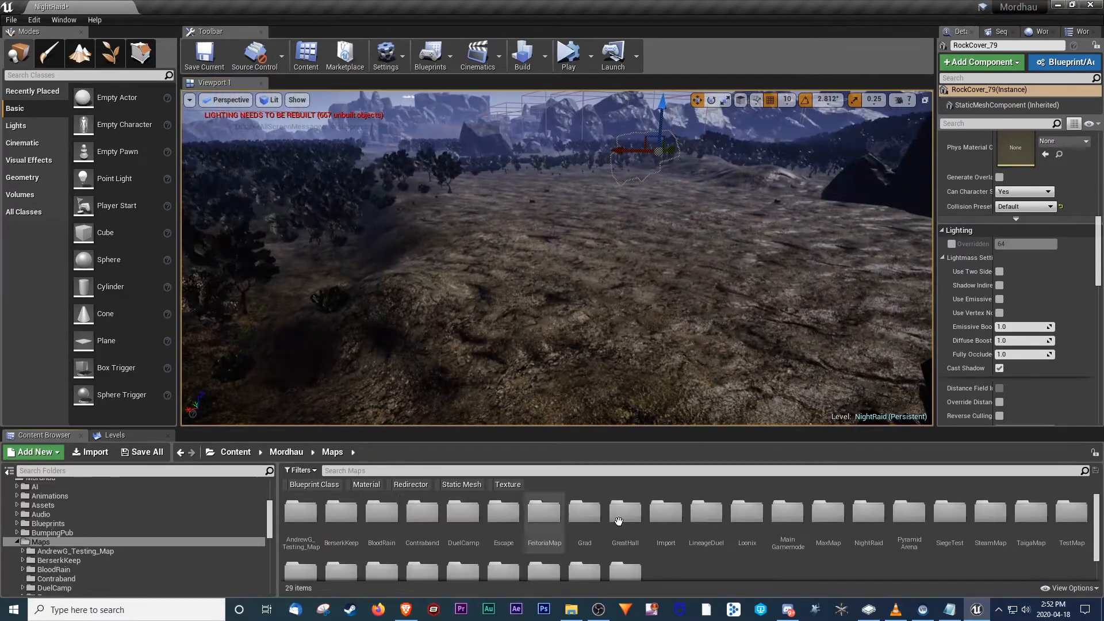
{"action": "double_click", "coordinate": [872, 536]}
{"action": "double_click", "coordinate": [300, 515]}
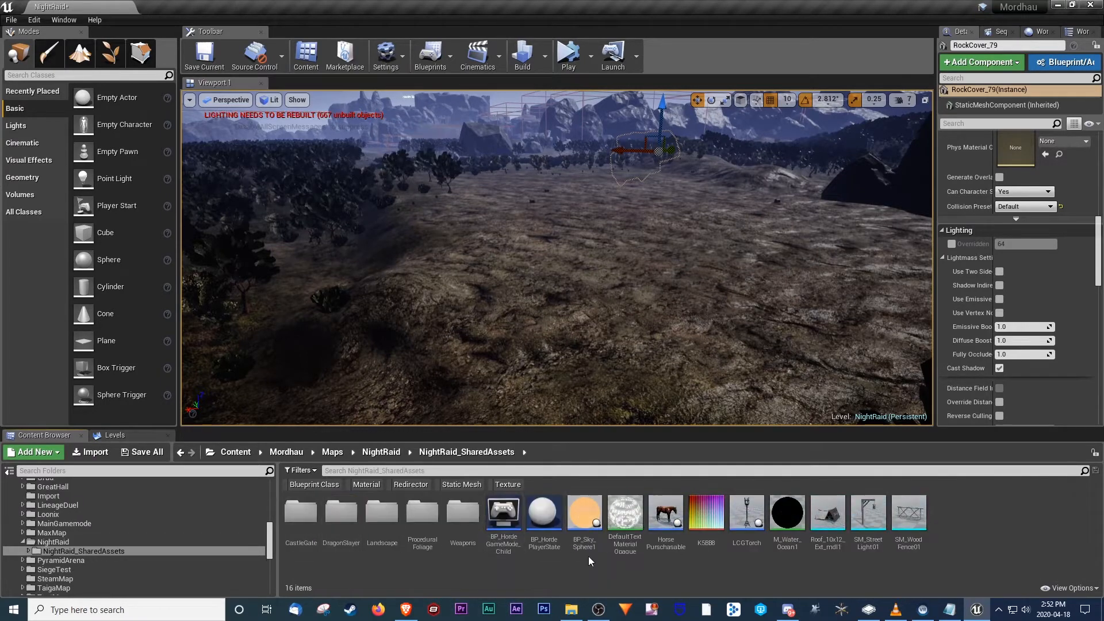
{"action": "double_click", "coordinate": [422, 514]}
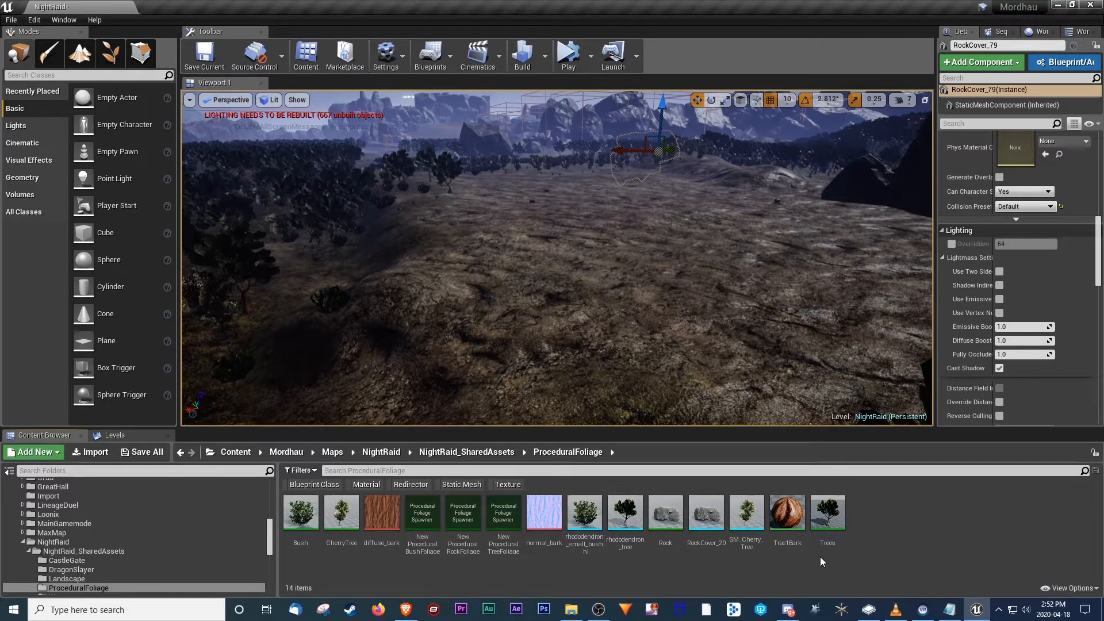
Place the procedural tree foliage spawner in the level on the open ground.
{"action": "left_click", "coordinate": [504, 514]}
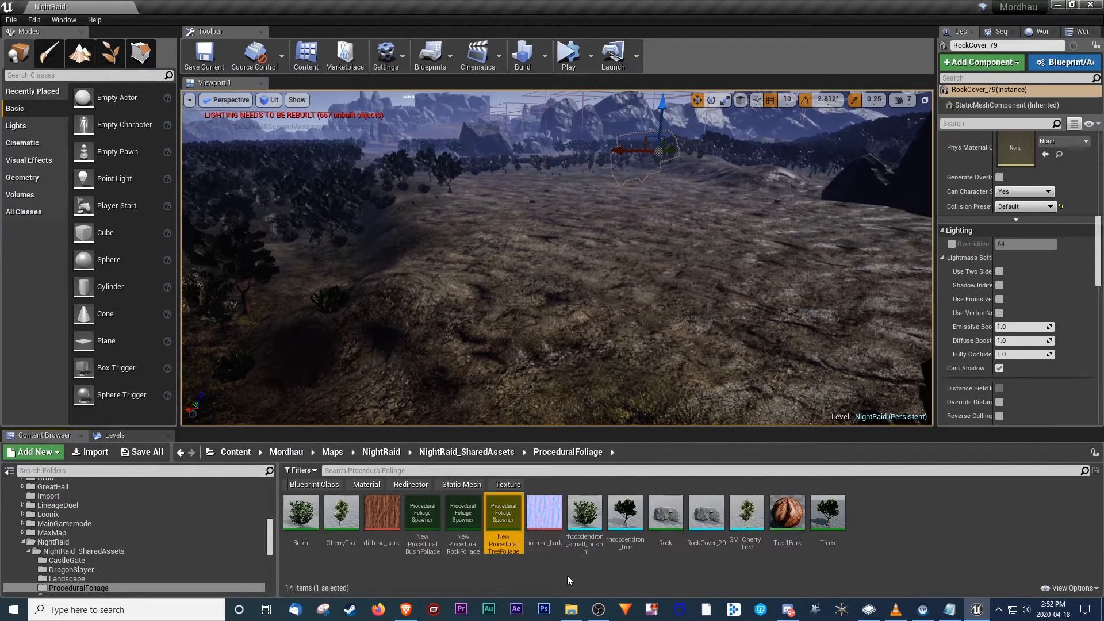
{"action": "mouse_move", "coordinate": [504, 514]}
{"action": "left_mouse_down"}
{"action": "mouse_move", "coordinate": [543, 443]}
{"action": "mouse_move", "coordinate": [523, 377]}
{"action": "mouse_move", "coordinate": [610, 253]}
{"action": "left_mouse_up"}
{"action": "right_click_drag", "start_coordinate": [671, 329], "coordinate": [846, 326]}
{"action": "key", "text": "w"}
Scale the tree foliage spawner volume uniformly to 14.5 on all axes.
{"action": "scroll", "coordinate": [1048, 309], "scroll_direction": "down", "scroll_amount": 5}
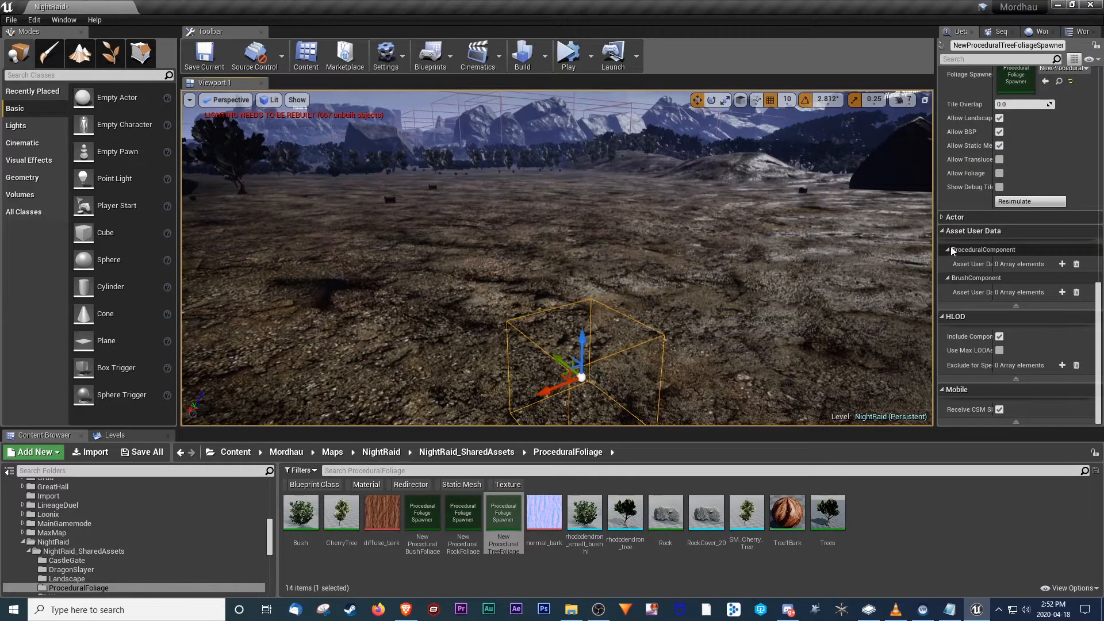
{"action": "scroll", "coordinate": [977, 281], "scroll_direction": "up", "scroll_amount": 5}
{"action": "scroll", "coordinate": [992, 298], "scroll_direction": "up", "scroll_amount": 16}
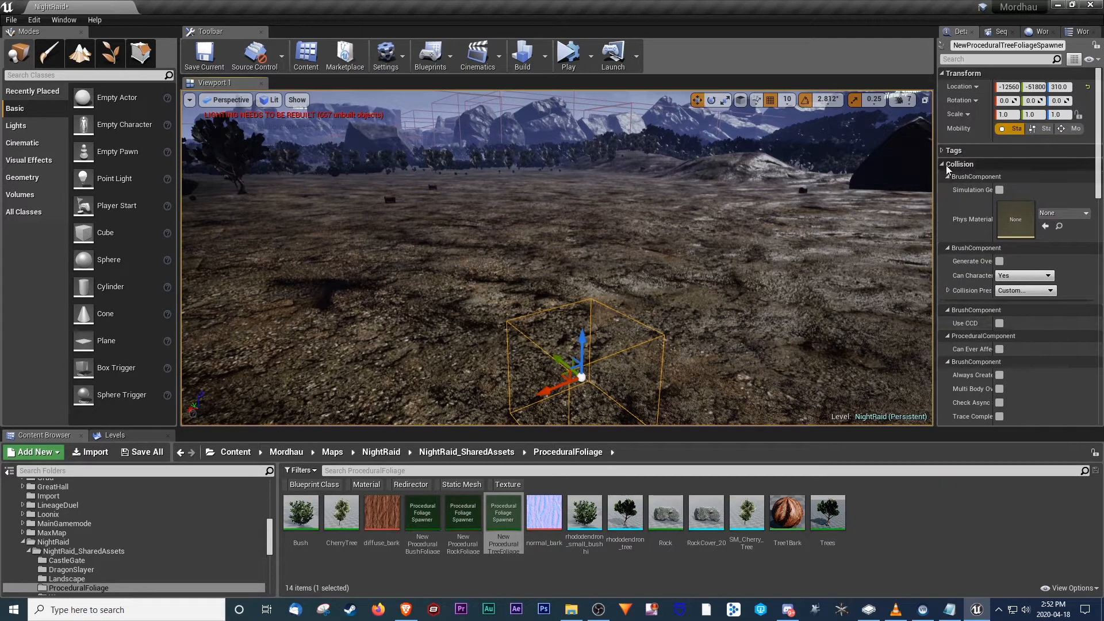
{"action": "scroll", "coordinate": [610, 297], "scroll_direction": "down", "scroll_amount": 5}
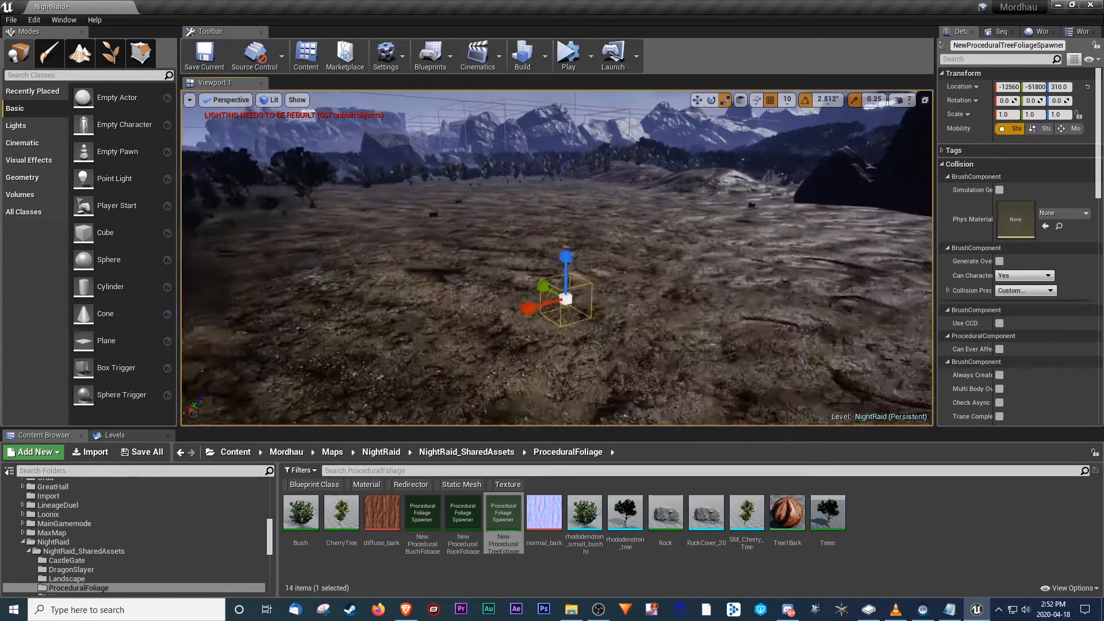
{"action": "left_click_drag", "start_coordinate": [568, 277], "coordinate": [639, 266]}
{"action": "right_click_drag", "start_coordinate": [567, 277], "coordinate": [765, 305]}
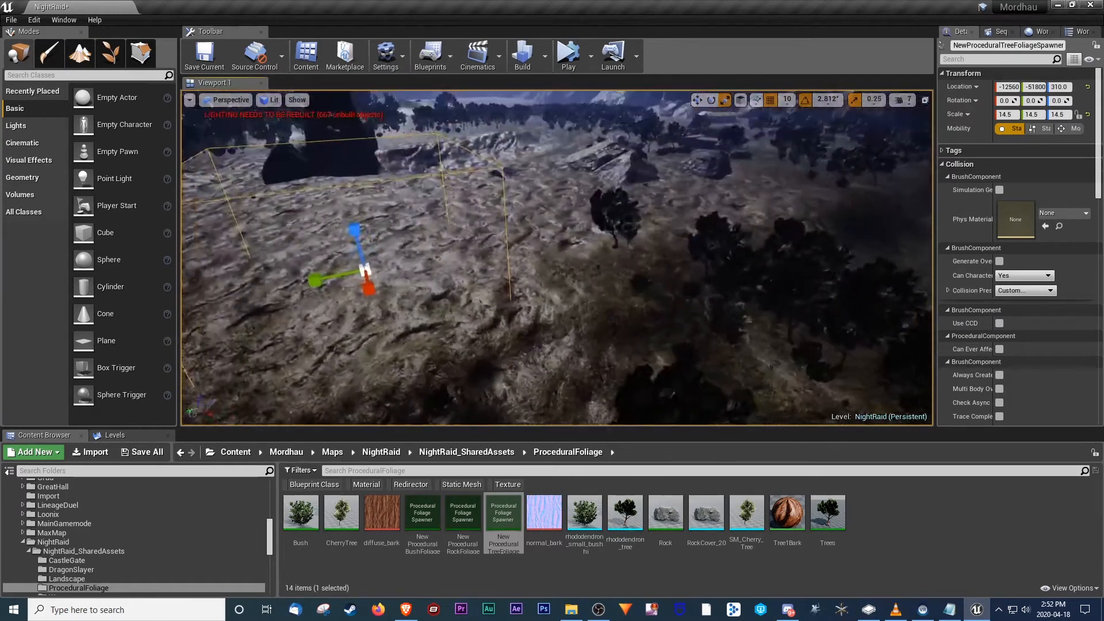
{"action": "right_click_drag", "start_coordinate": [368, 348], "coordinate": [357, 336]}
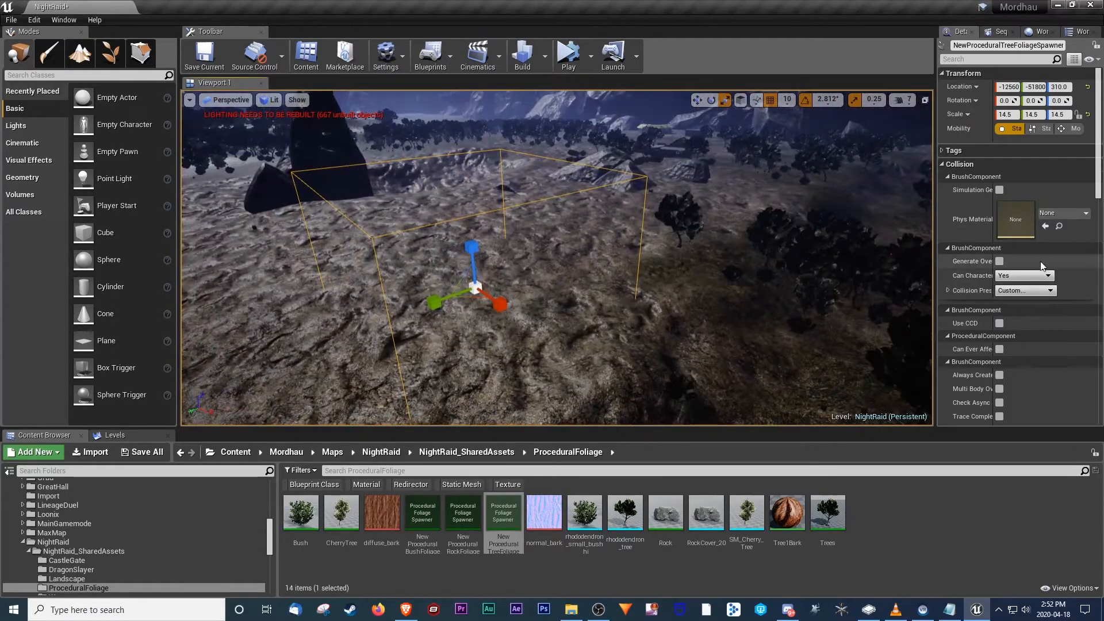
Turn off Allow BSP and Allow Static Mesh in the tree foliage spawner's Procedural Foliage settings.
{"action": "scroll", "coordinate": [1043, 298], "scroll_direction": "down", "scroll_amount": 10}
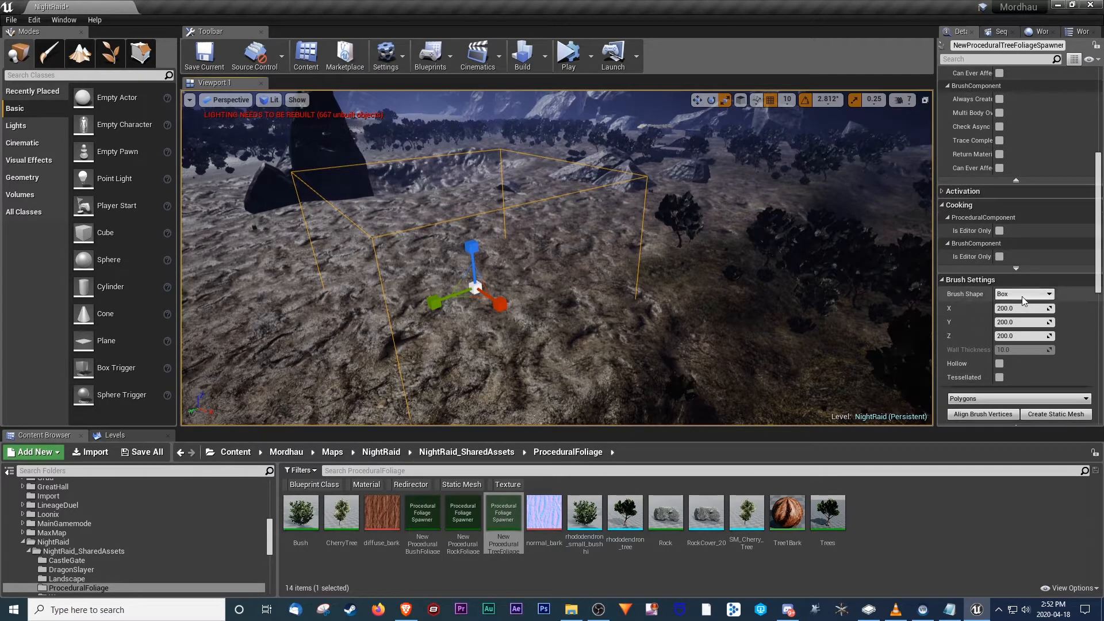
{"action": "left_click", "coordinate": [1022, 295]}
{"action": "left_click", "coordinate": [1053, 293]}
{"action": "scroll", "coordinate": [1054, 261], "scroll_direction": "down", "scroll_amount": 5}
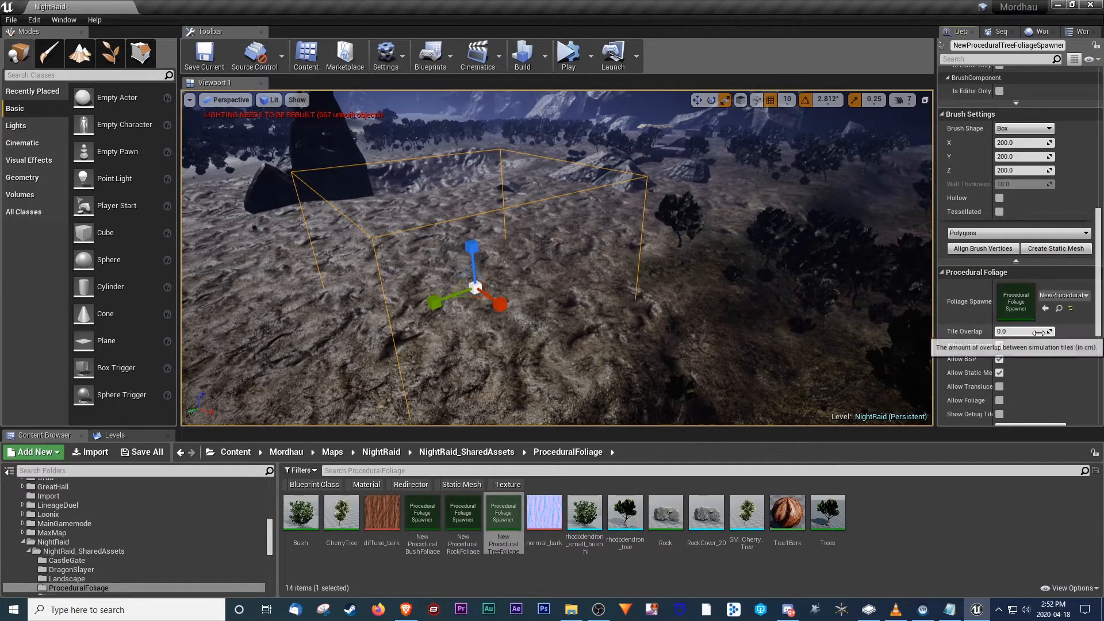
{"action": "scroll", "coordinate": [1039, 332], "scroll_direction": "down", "scroll_amount": 2}
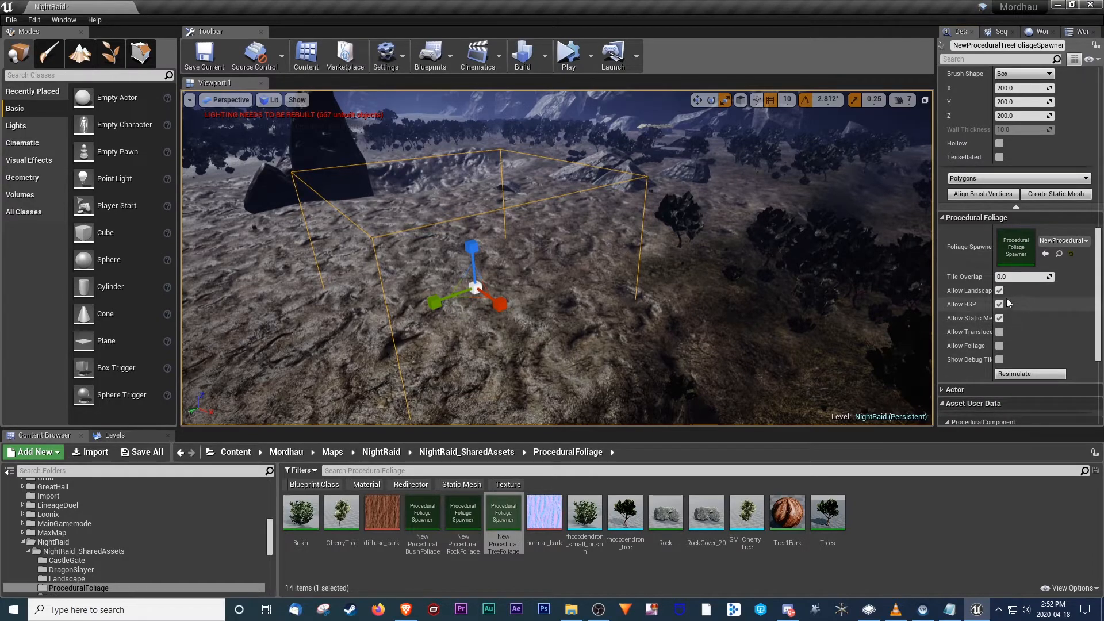
{"action": "left_click", "coordinate": [1000, 304]}
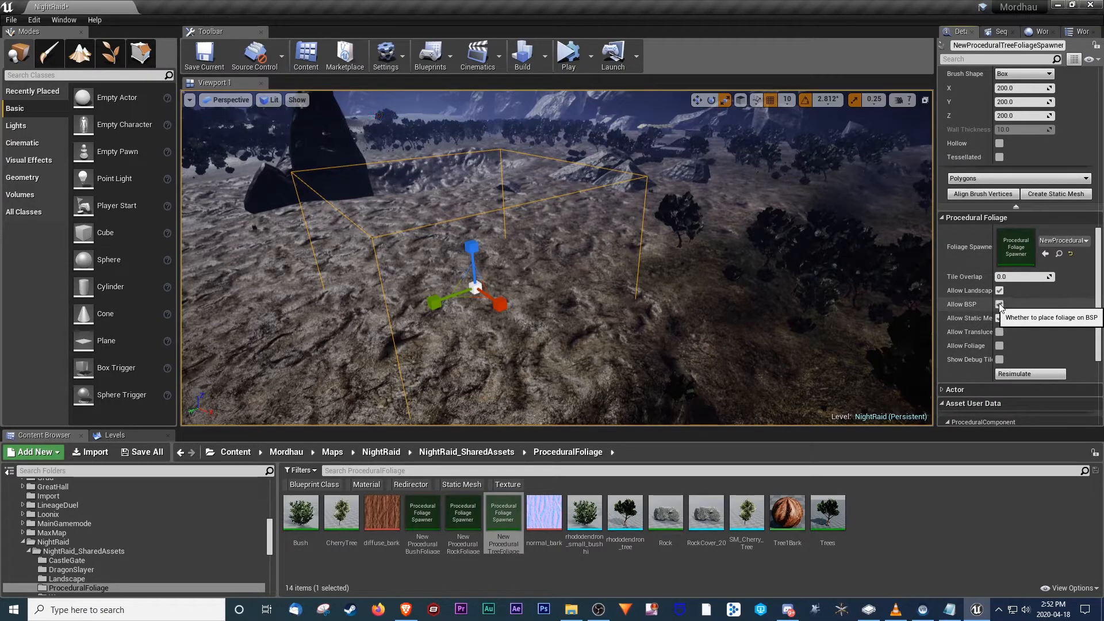
{"action": "left_click", "coordinate": [1001, 305]}
{"action": "left_click", "coordinate": [1000, 317]}
Resimulate the procedural foliage for the tree spawner volume on the open ground.
{"action": "right_click_drag", "start_coordinate": [667, 329], "coordinate": [668, 329]}
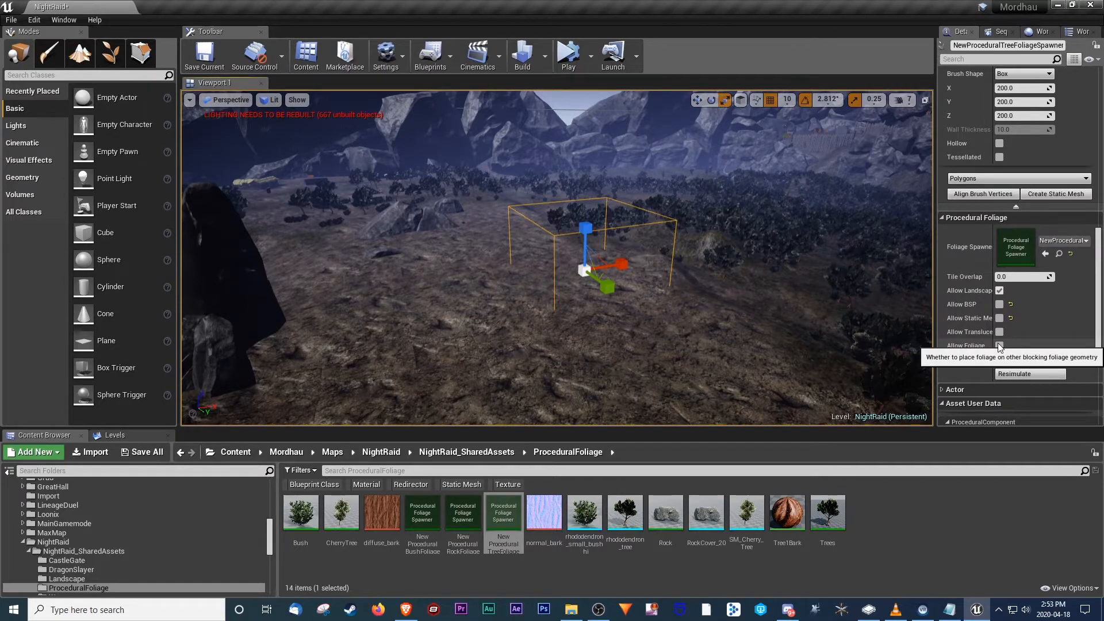
{"action": "scroll", "coordinate": [1013, 348], "scroll_direction": "down", "scroll_amount": 3}
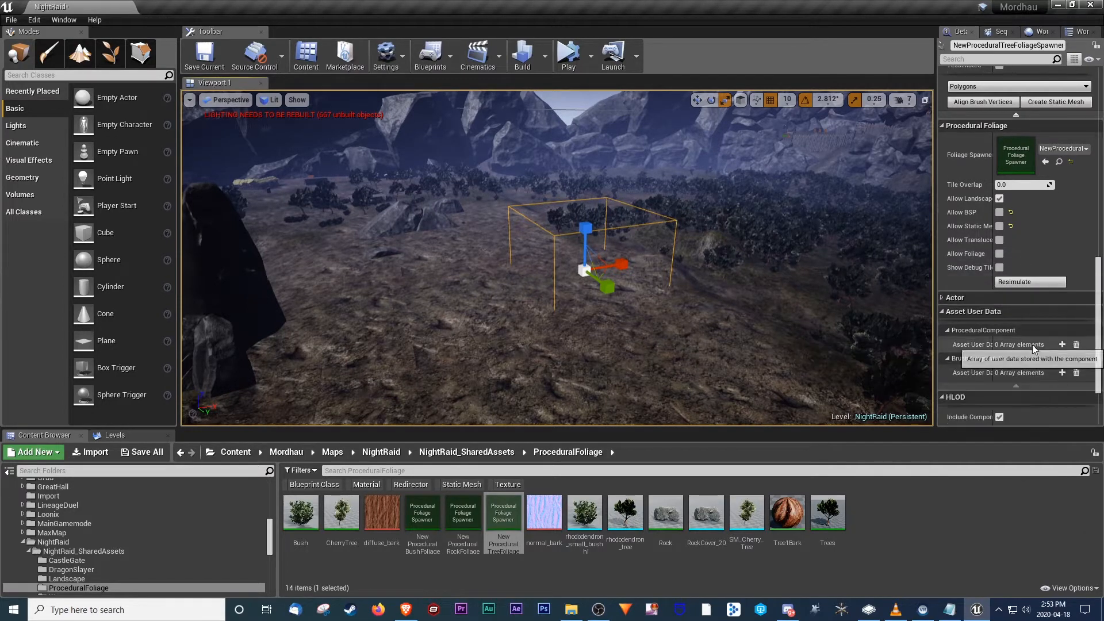
{"action": "scroll", "coordinate": [1029, 326], "scroll_direction": "up", "scroll_amount": 3}
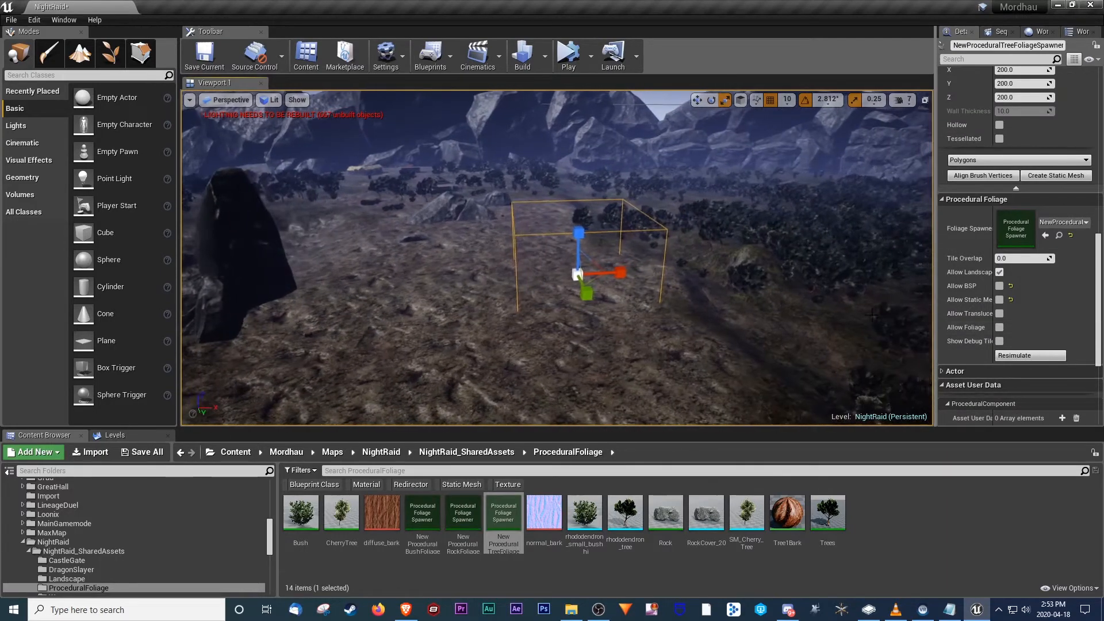
{"action": "left_click", "coordinate": [1035, 357]}
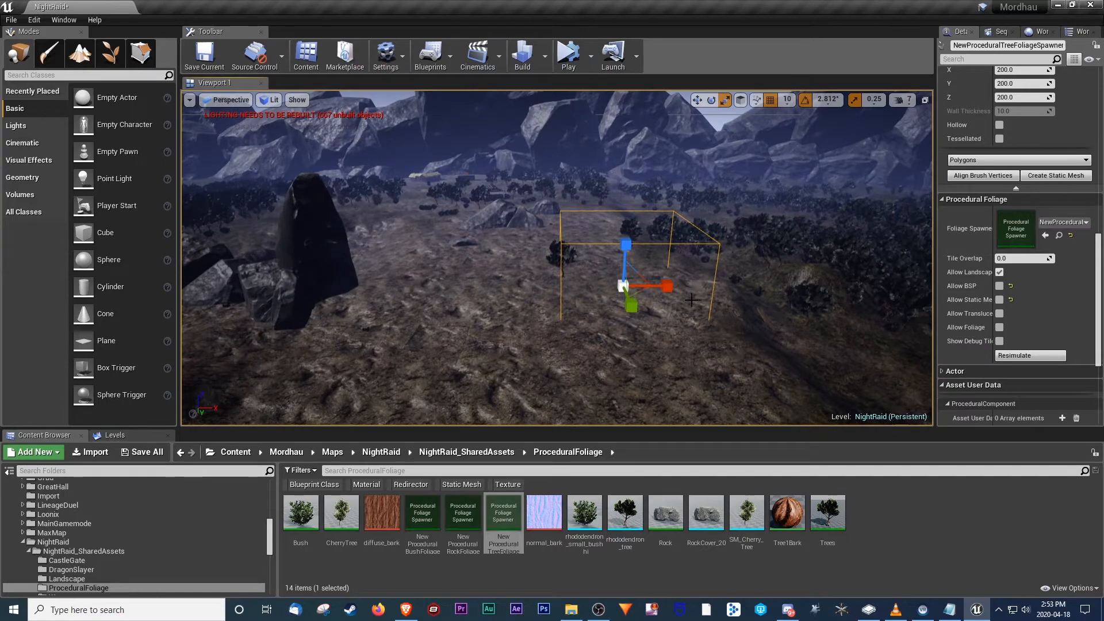
Open the New Procedural Tree Foliage Spawner asset and move its editor window down, clear of the volume in the level.
{"action": "scroll", "coordinate": [1029, 299], "scroll_direction": "up", "scroll_amount": 10}
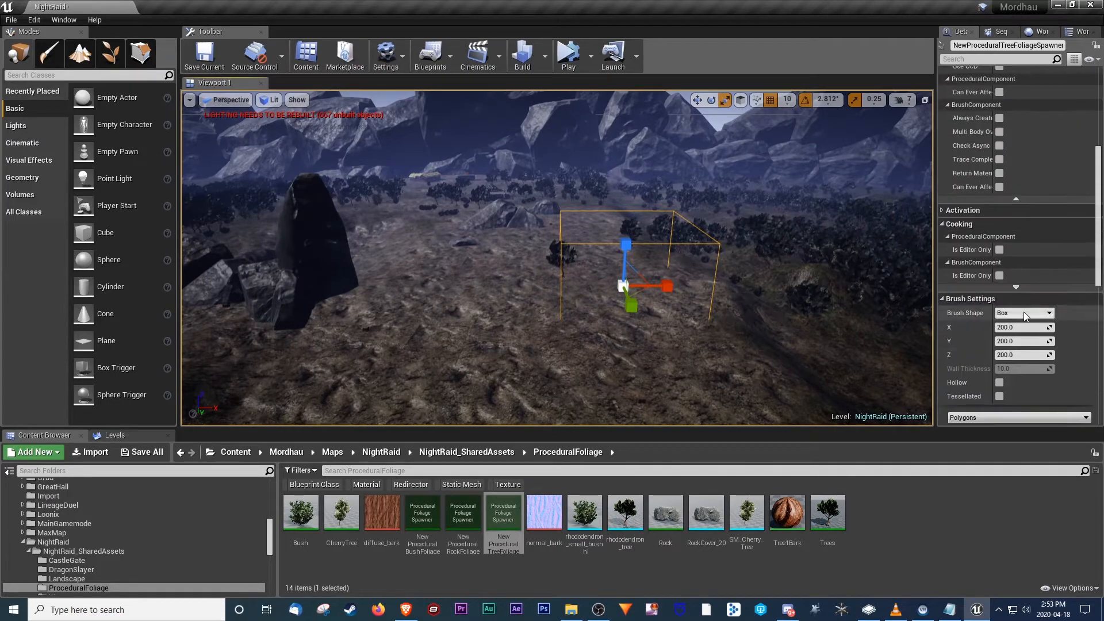
{"action": "scroll", "coordinate": [1033, 334], "scroll_direction": "down", "scroll_amount": 10}
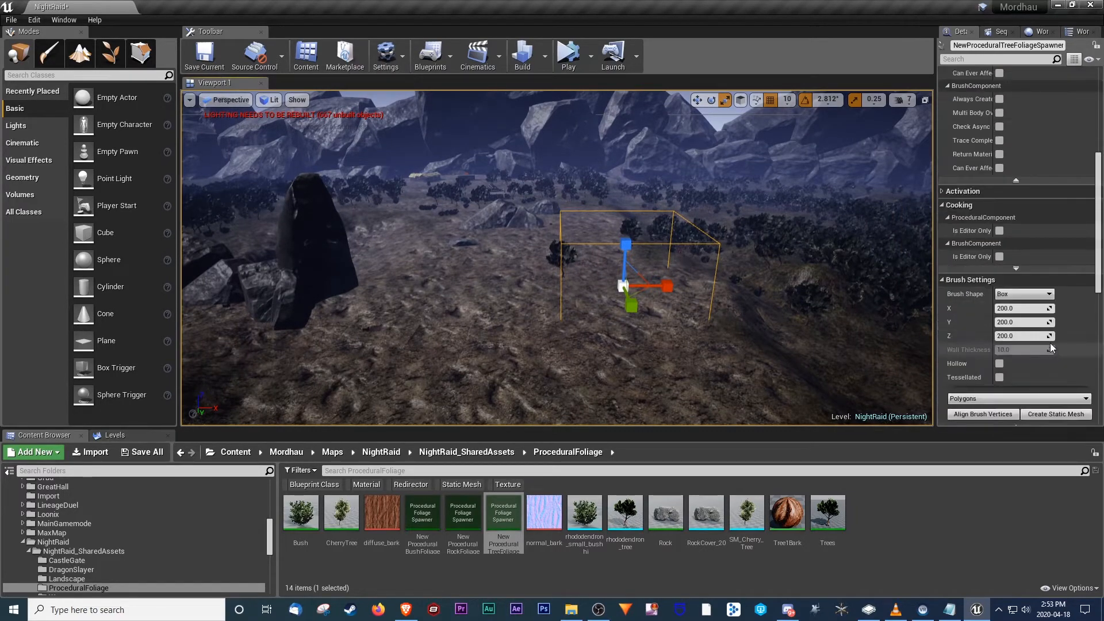
{"action": "scroll", "coordinate": [1048, 345], "scroll_direction": "down", "scroll_amount": 4}
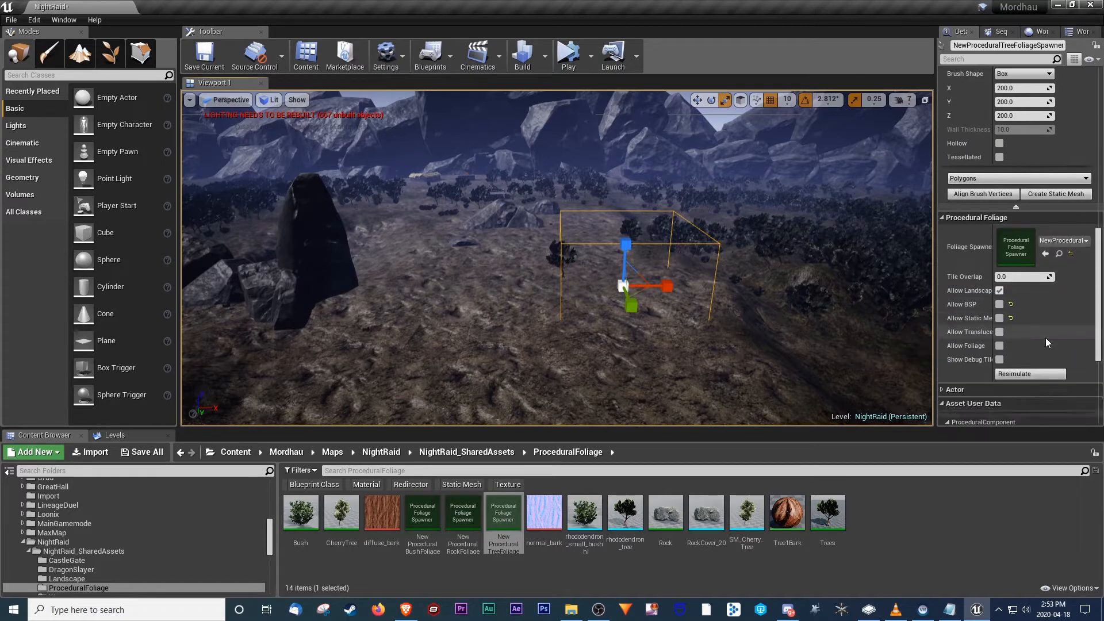
{"action": "scroll", "coordinate": [1045, 341], "scroll_direction": "down", "scroll_amount": 3}
{"action": "scroll", "coordinate": [1046, 337], "scroll_direction": "up", "scroll_amount": 3}
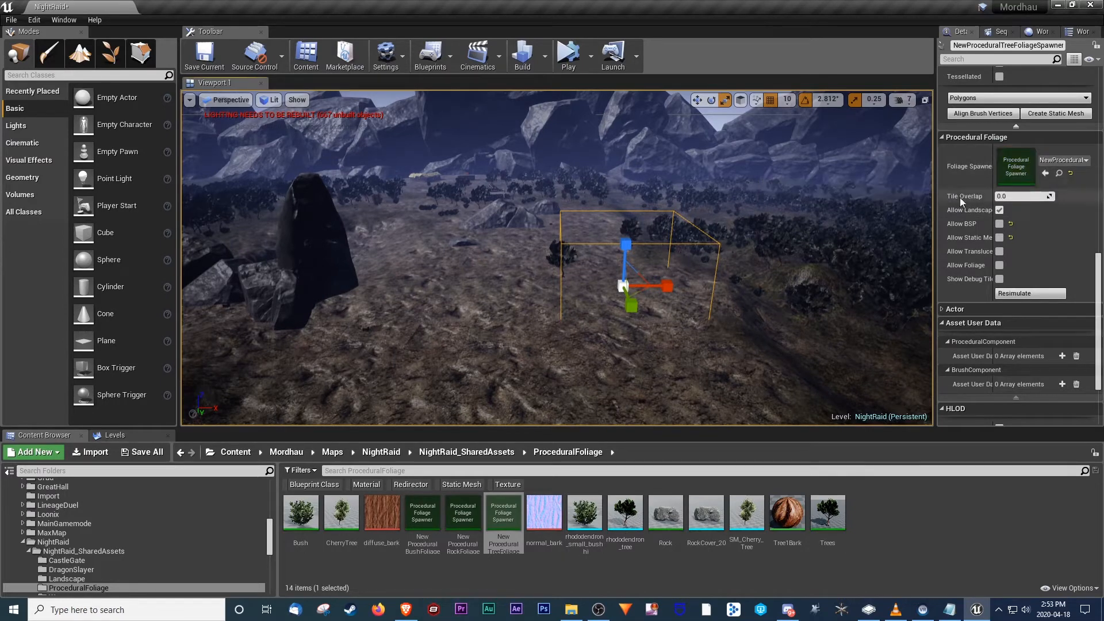
{"action": "left_click", "coordinate": [511, 533]}
{"action": "double_click", "coordinate": [511, 533]}
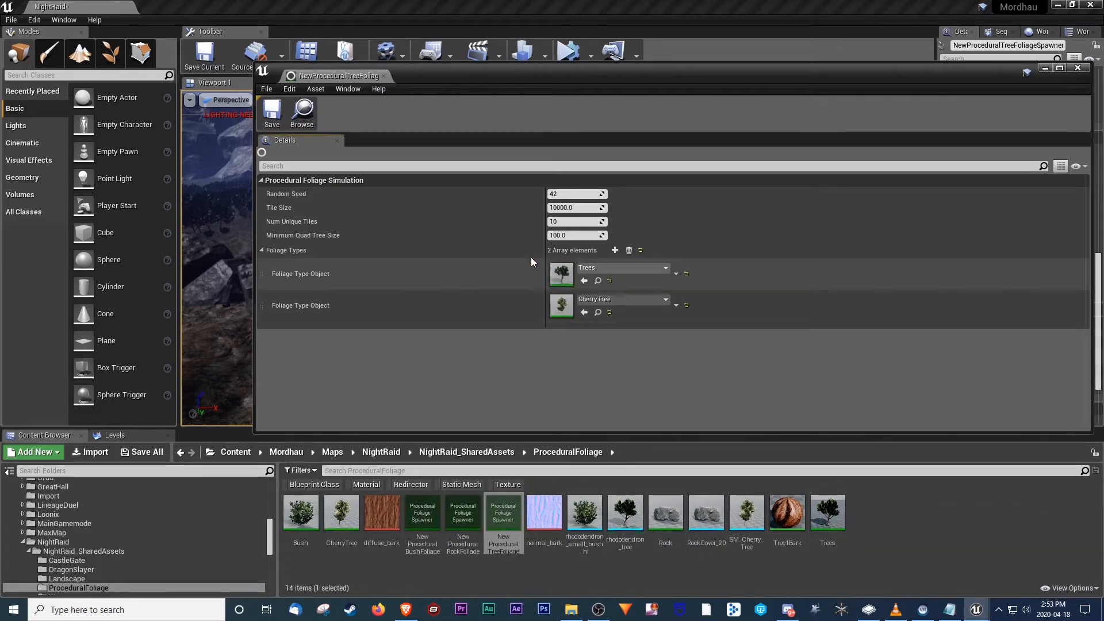
{"action": "left_click_drag", "start_coordinate": [601, 84], "coordinate": [581, 294]}
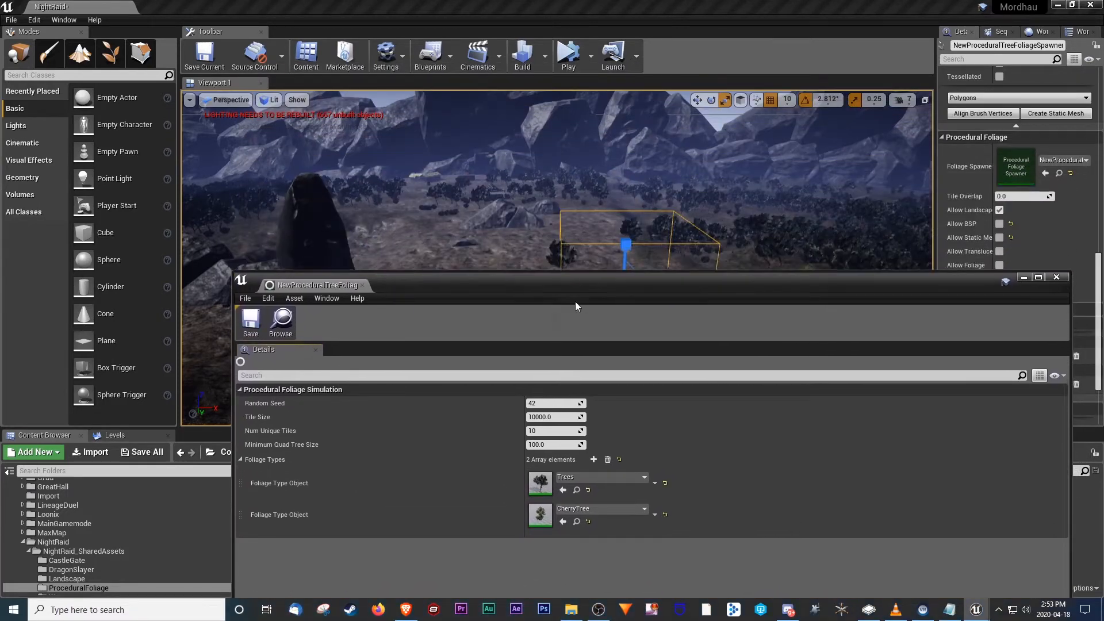
Move the tree foliage spawner volume across the map onto the path beside the rock wall.
{"action": "right_click_drag", "start_coordinate": [654, 191], "coordinate": [670, 241]}
{"action": "left_click_drag", "start_coordinate": [598, 202], "coordinate": [566, 196]}
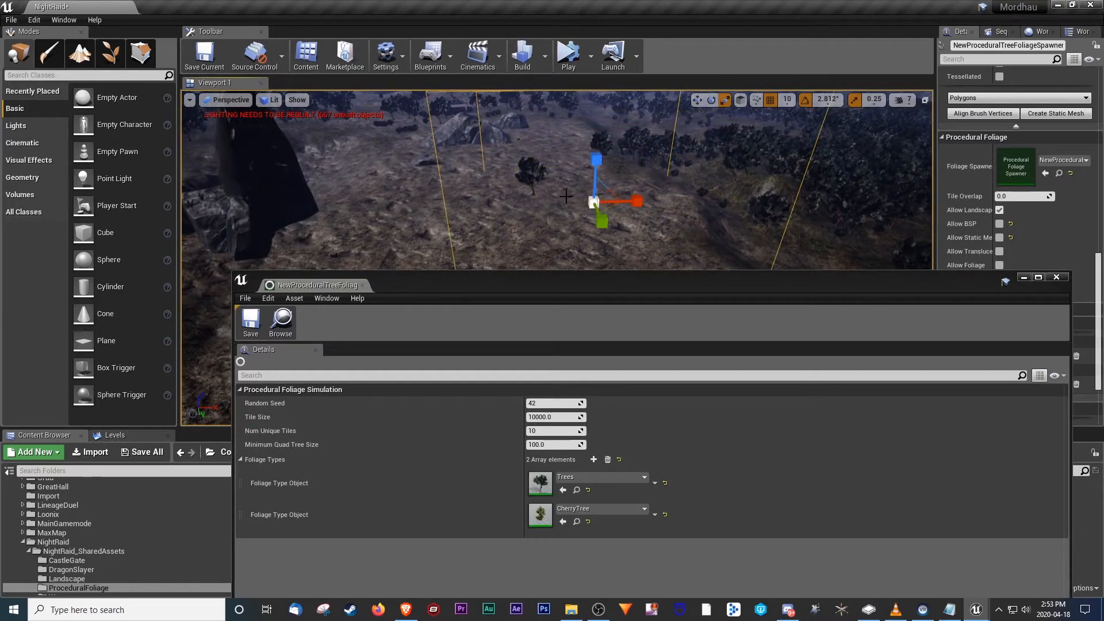
{"action": "key", "text": "s"}
{"action": "mouse_move", "coordinate": [543, 205]}
{"action": "right_mouse_down"}
{"action": "mouse_move", "coordinate": [544, 187]}
{"action": "mouse_move", "coordinate": [551, 223]}
{"action": "right_mouse_up"}
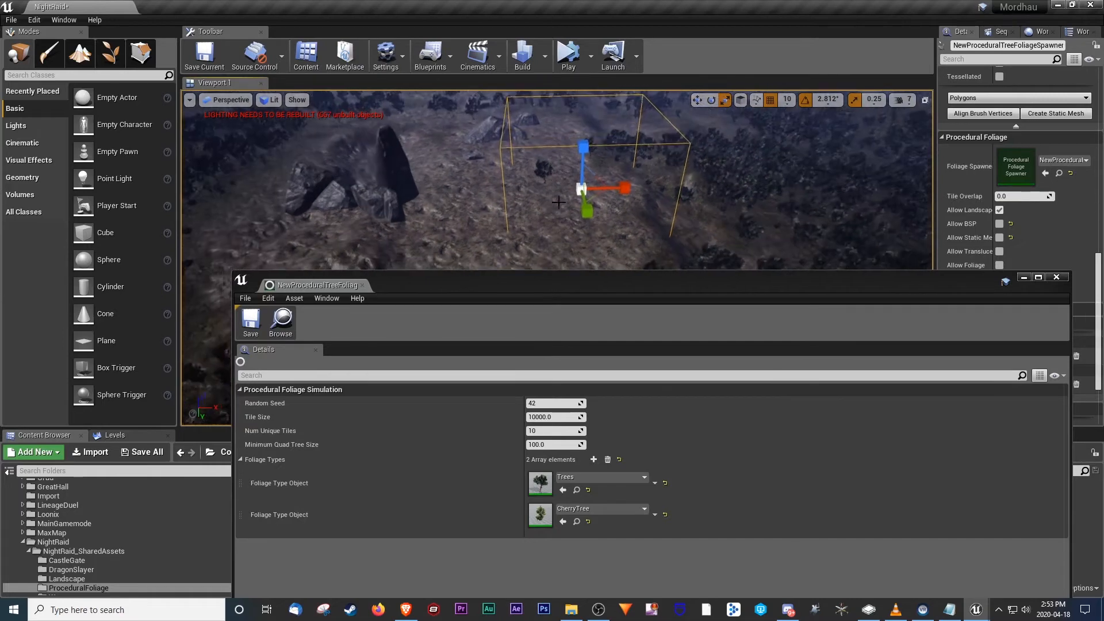
{"action": "key", "text": "w"}
{"action": "left_click_drag", "start_coordinate": [607, 196], "coordinate": [585, 231]}
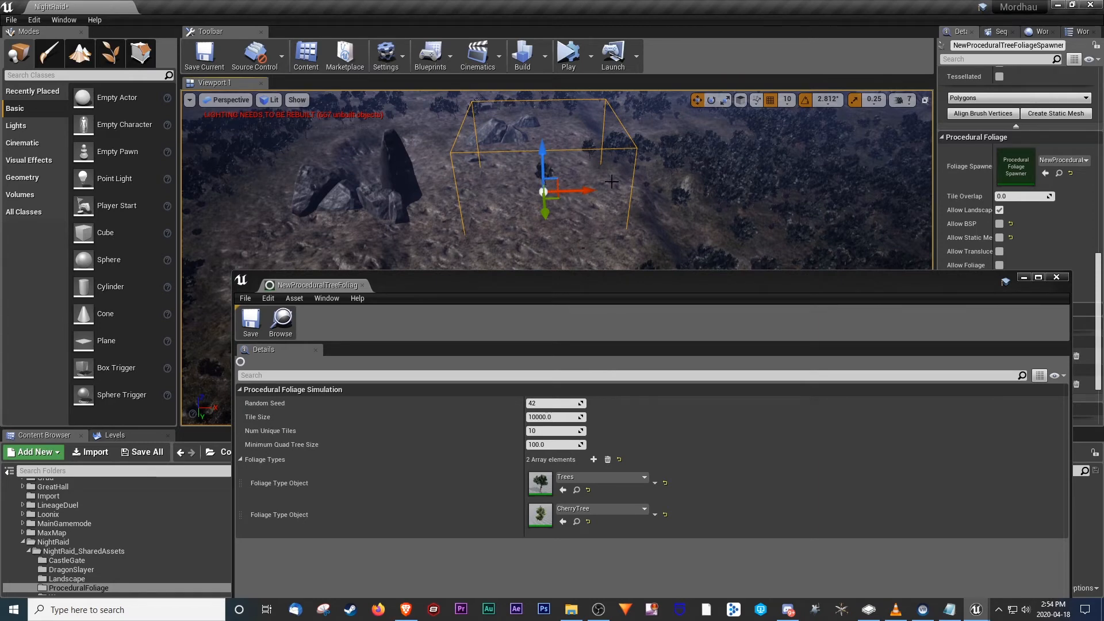
{"action": "mouse_move", "coordinate": [595, 246]}
{"action": "right_mouse_down"}
{"action": "mouse_move", "coordinate": [538, 204]}
{"action": "mouse_move", "coordinate": [558, 207]}
{"action": "mouse_move", "coordinate": [552, 224]}
{"action": "mouse_move", "coordinate": [495, 201]}
{"action": "mouse_move", "coordinate": [437, 202]}
{"action": "mouse_move", "coordinate": [414, 227]}
{"action": "mouse_move", "coordinate": [610, 244]}
{"action": "right_mouse_up"}
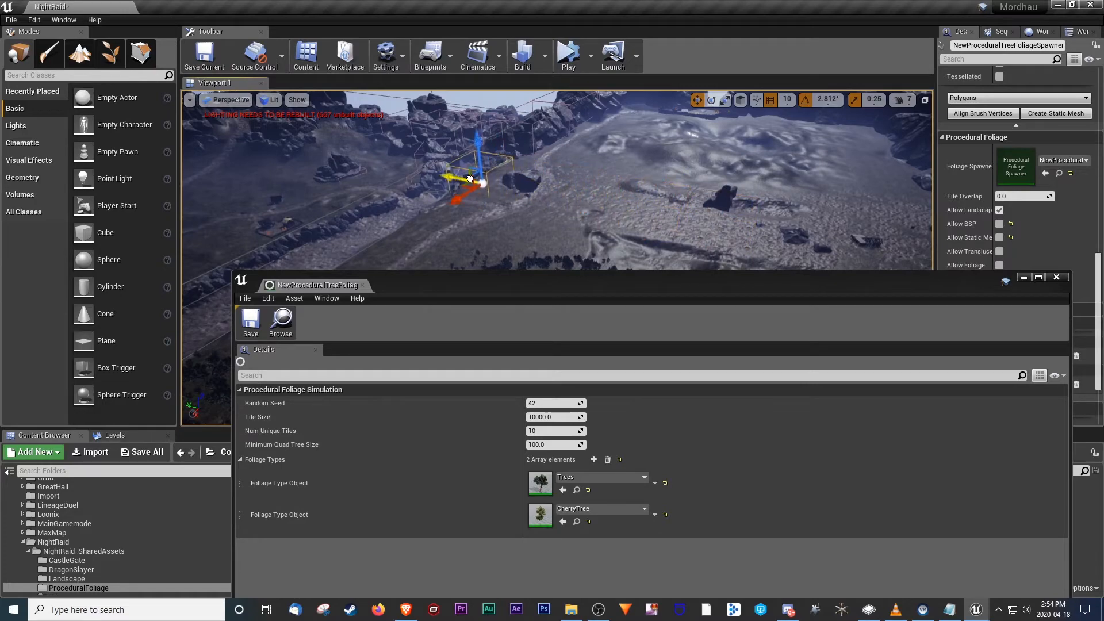
{"action": "right_click_drag", "start_coordinate": [525, 211], "coordinate": [555, 154]}
{"action": "right_click_drag", "start_coordinate": [648, 184], "coordinate": [805, 149]}
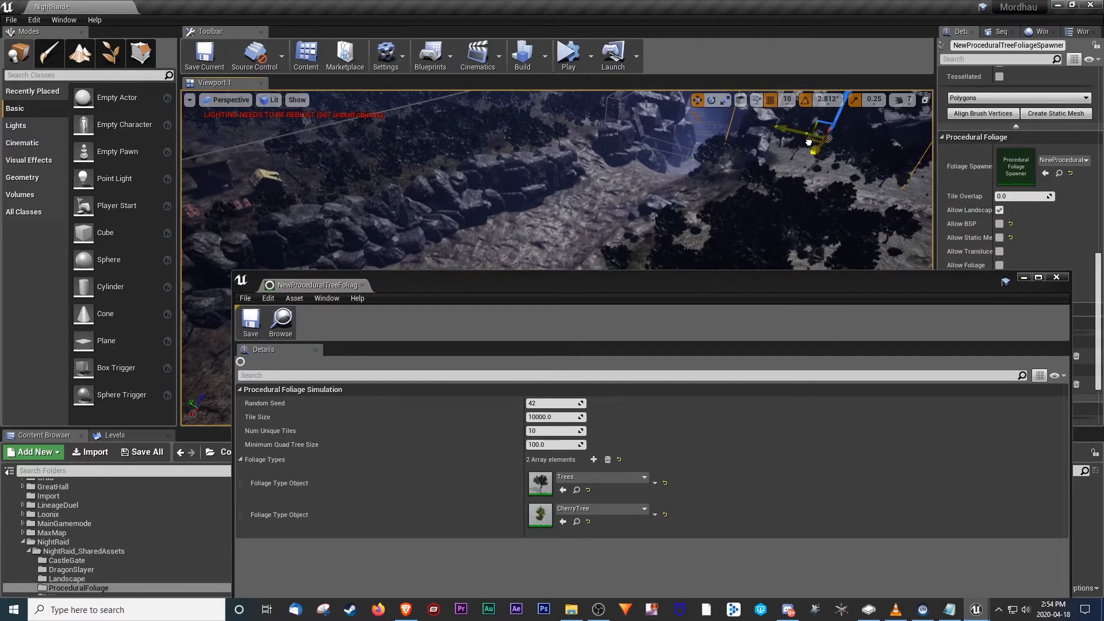
{"action": "scroll", "coordinate": [586, 245], "scroll_direction": "up", "scroll_amount": 8}
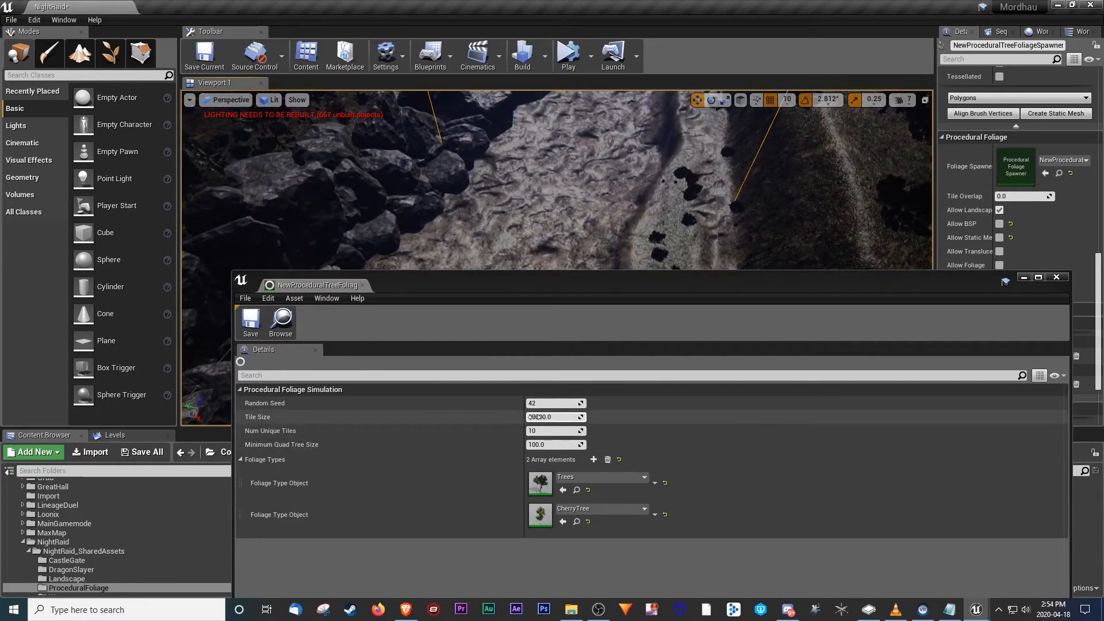
Set the spawner's Random Seed to 100 and resimulate the foliage on the path.
{"action": "left_click_drag", "start_coordinate": [550, 403], "coordinate": [553, 404]}
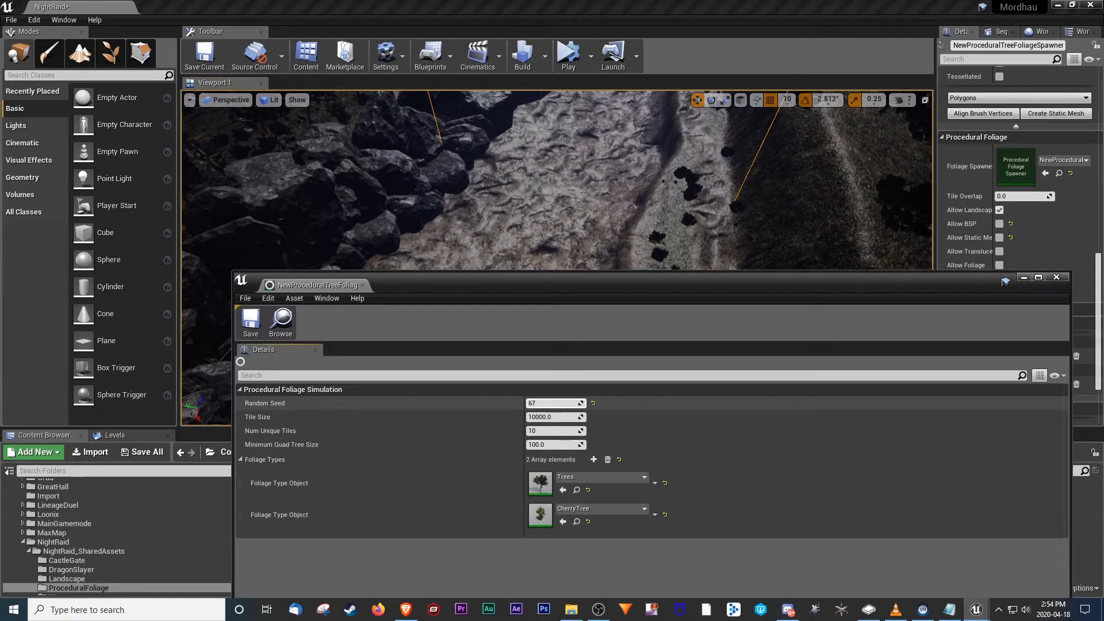
{"action": "left_click_drag", "start_coordinate": [881, 282], "coordinate": [658, 313]}
{"action": "left_click", "coordinate": [1002, 296]}
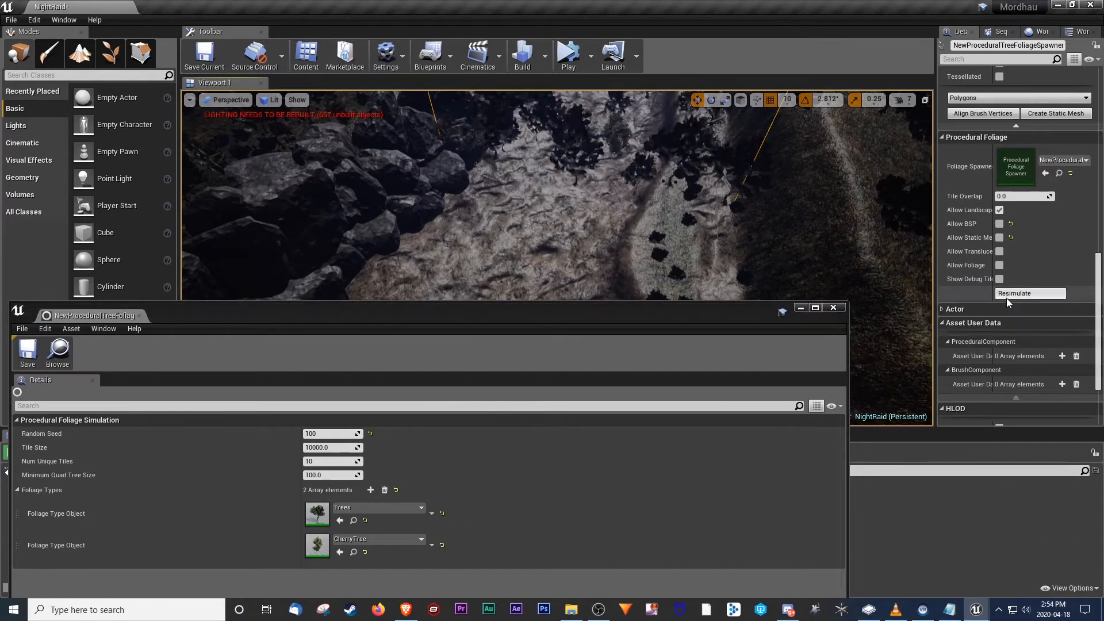
Examine the generated trees in and around the volume on the path from several sides.
{"action": "right_click_drag", "start_coordinate": [575, 201], "coordinate": [776, 204]}
{"action": "key", "text": "d"}
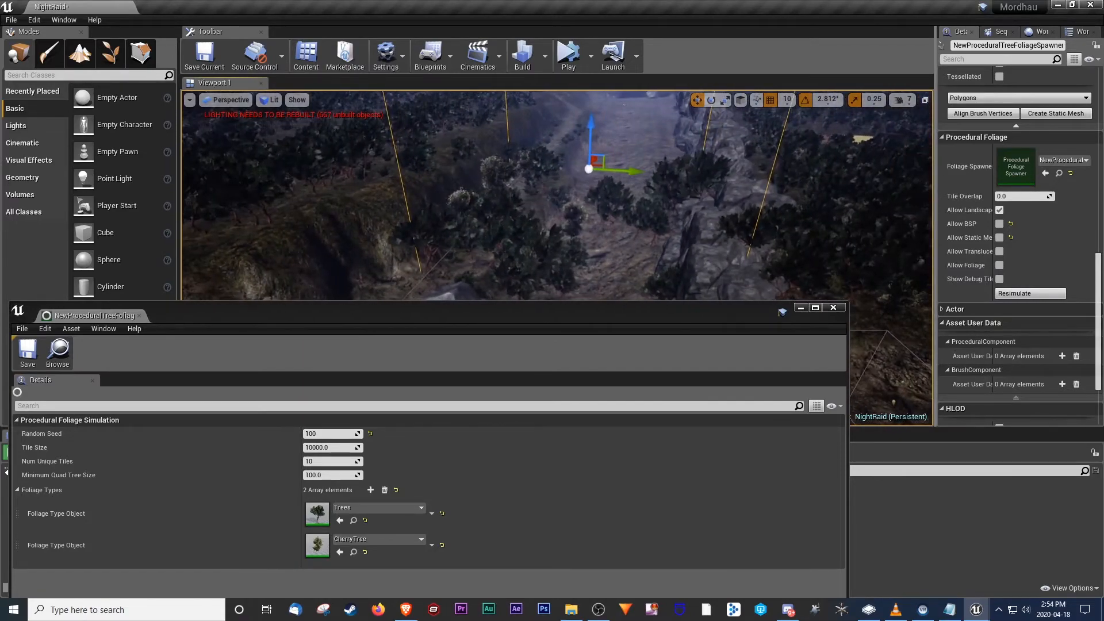
{"action": "key", "text": "w"}
{"action": "right_click_drag", "start_coordinate": [703, 190], "coordinate": [791, 158]}
{"action": "right_click_drag", "start_coordinate": [608, 172], "coordinate": [500, 212]}
{"action": "key", "text": "w"}
{"action": "key", "text": "s"}
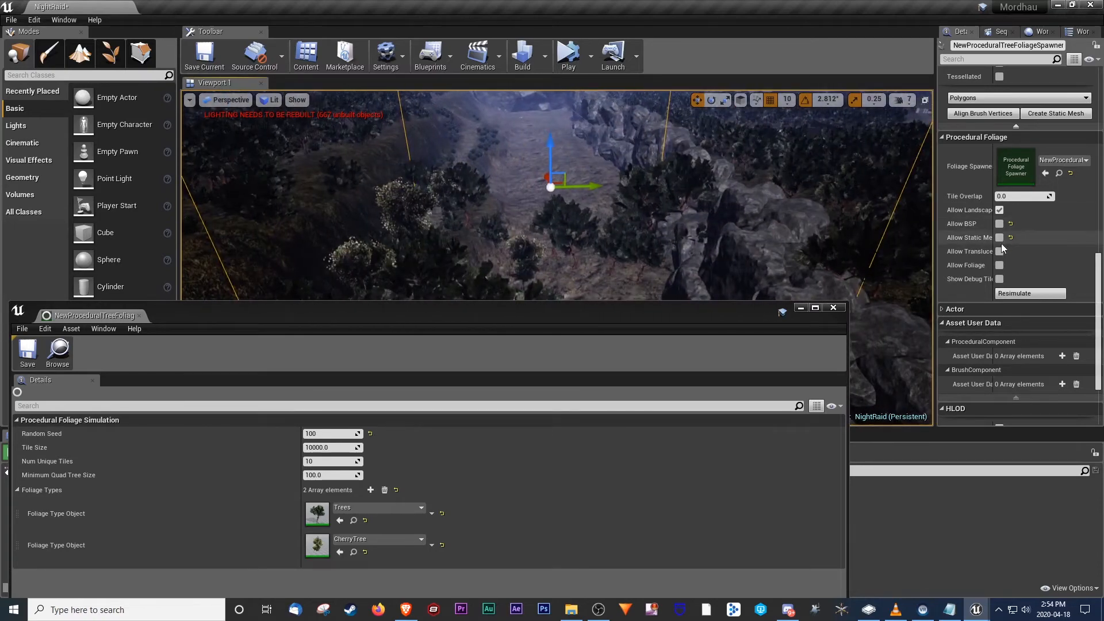
{"action": "key", "text": "s"}
{"action": "right_click_drag", "start_coordinate": [621, 179], "coordinate": [617, 198]}
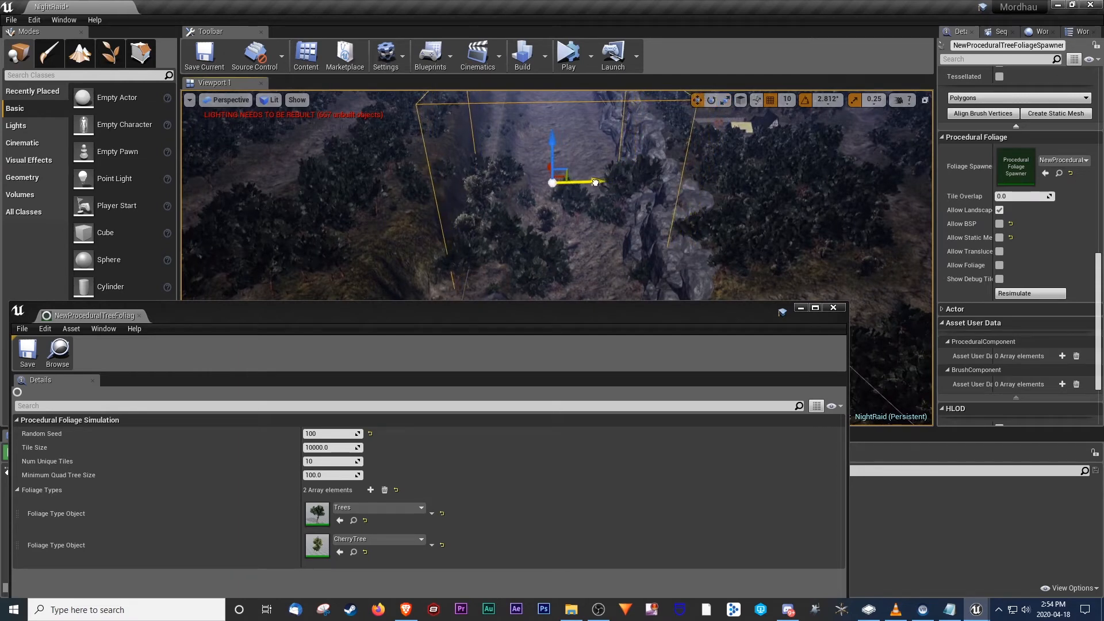
Resimulate the tree foliage volume on the path once more and inspect how the trees are distributed.
{"action": "left_click", "coordinate": [1034, 293]}
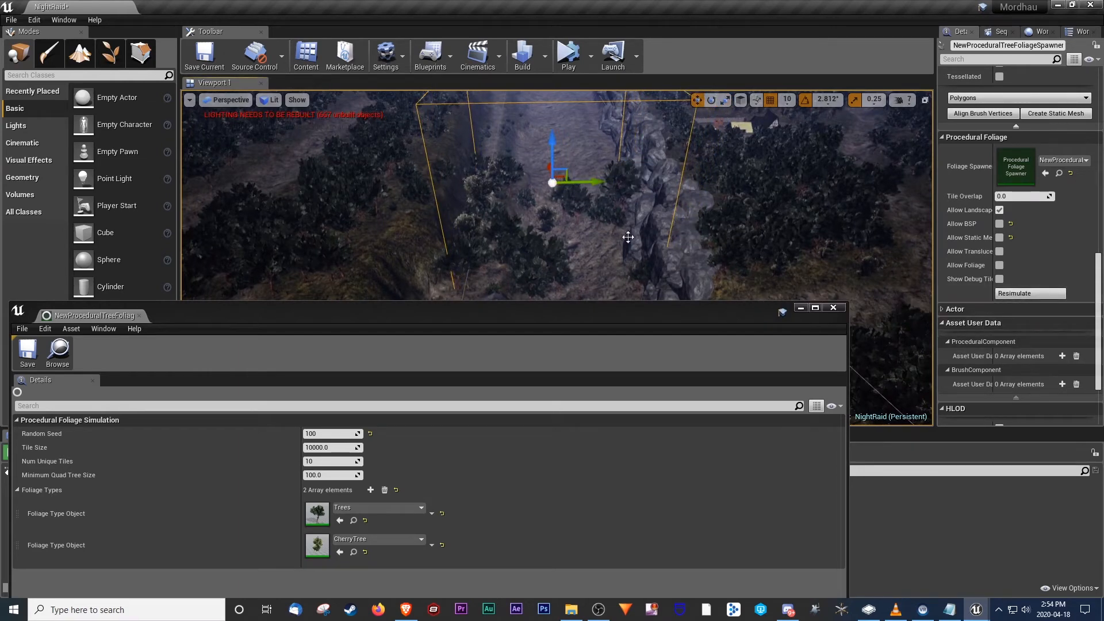
{"action": "right_click_drag", "start_coordinate": [637, 261], "coordinate": [637, 262]}
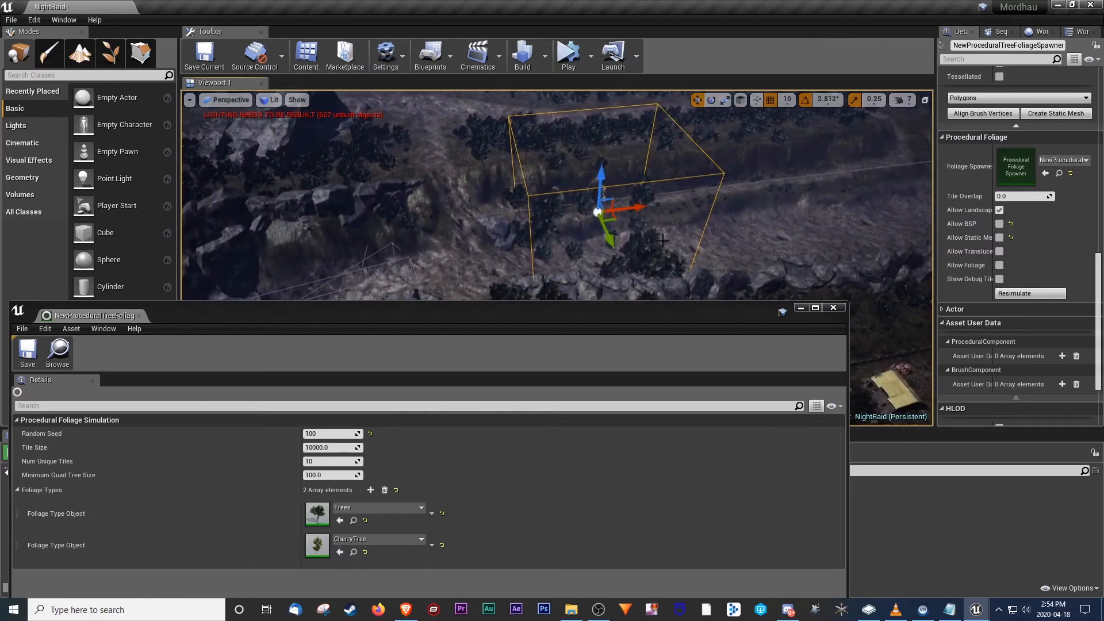
{"action": "right_click_drag", "start_coordinate": [638, 262], "coordinate": [637, 262]}
{"action": "right_click_drag", "start_coordinate": [794, 283], "coordinate": [793, 282]}
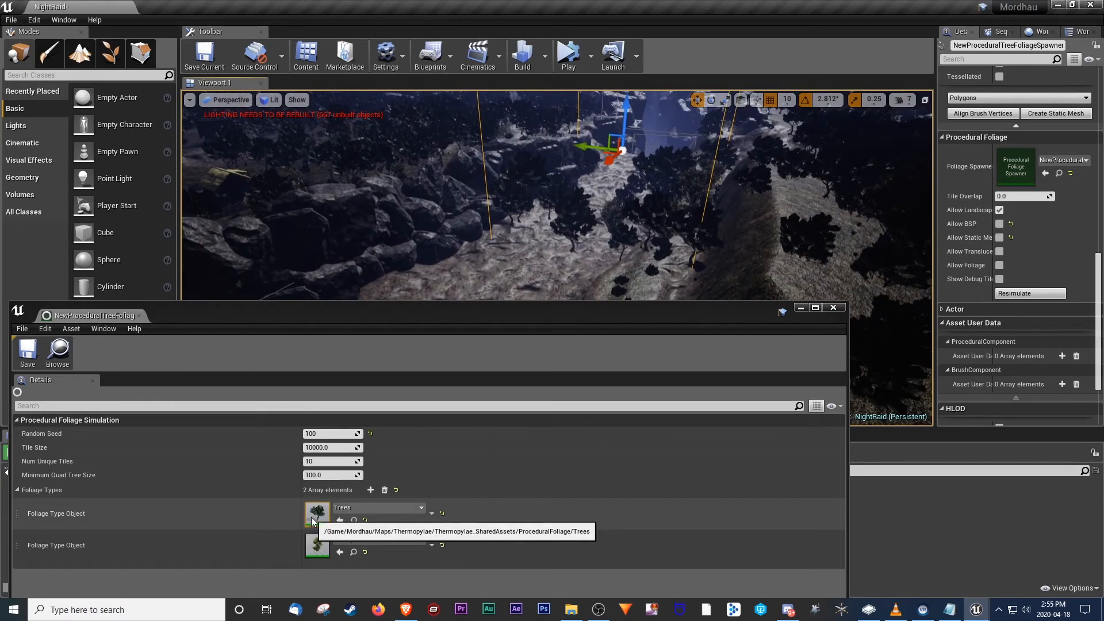
Minimize the spawner editor and move the tree foliage volume onto the mountainside behind Horde Spawn 2.
{"action": "left_click", "coordinate": [800, 309]}
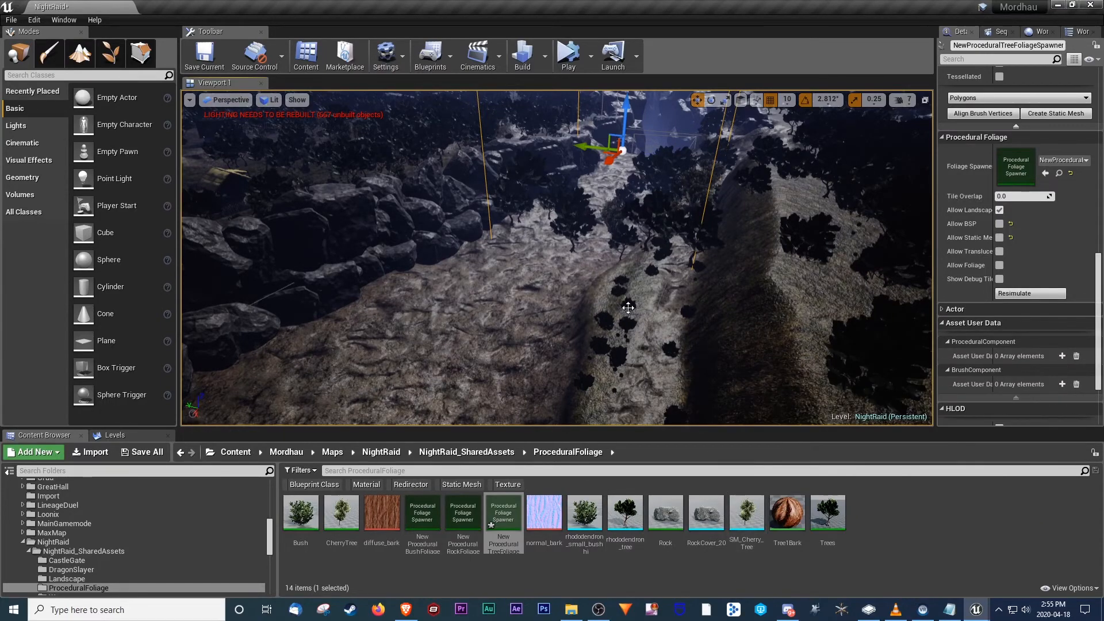
{"action": "right_click_drag", "start_coordinate": [702, 322], "coordinate": [575, 305]}
{"action": "mouse_move", "coordinate": [645, 319]}
{"action": "right_mouse_down"}
{"action": "mouse_move", "coordinate": [581, 288]}
{"action": "mouse_move", "coordinate": [646, 318]}
{"action": "right_mouse_up"}
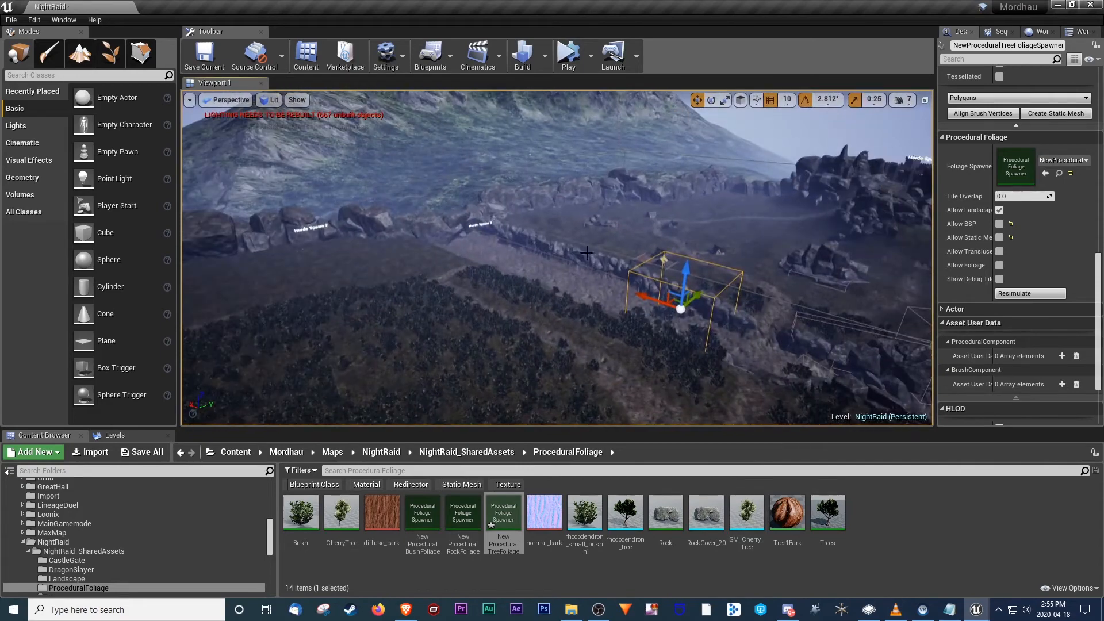
{"action": "right_click_drag", "start_coordinate": [587, 253], "coordinate": [590, 245]}
{"action": "left_click_drag", "start_coordinate": [650, 318], "coordinate": [327, 146]}
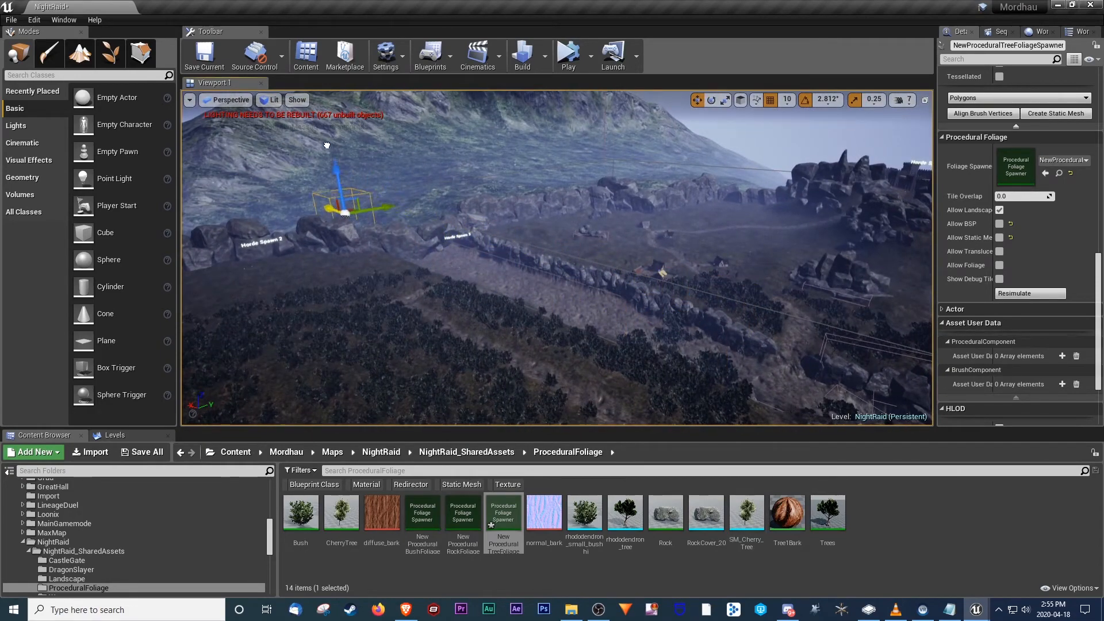
Stretch the tree foliage volume horizontally across the mountainside and raise it above the slope.
{"action": "key", "text": "f"}
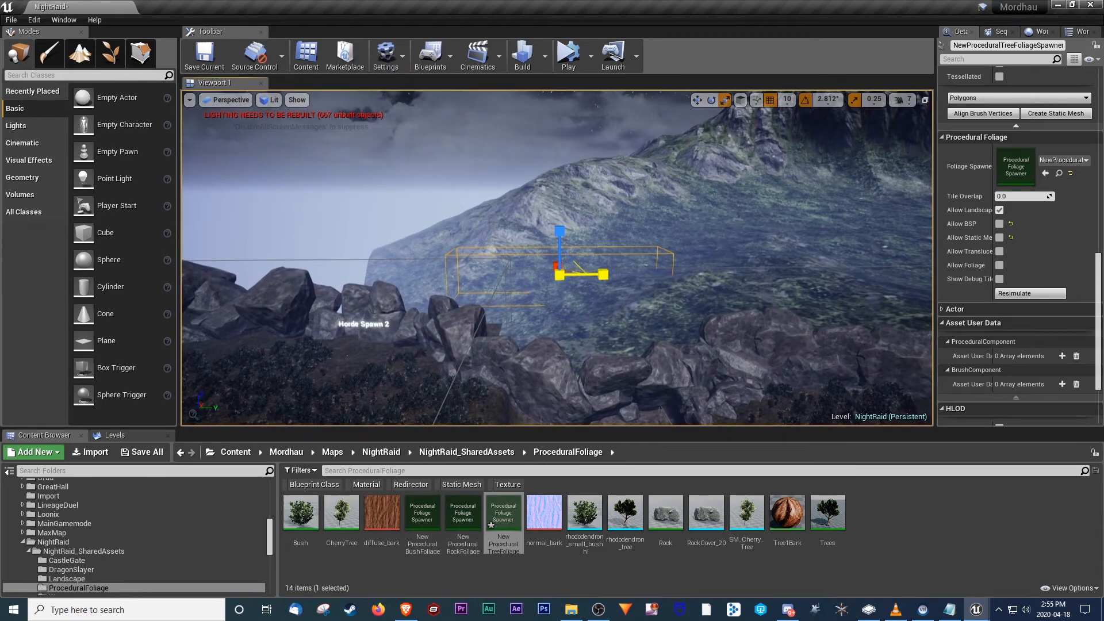
{"action": "mouse_move", "coordinate": [512, 282]}
{"action": "right_mouse_down"}
{"action": "mouse_move", "coordinate": [567, 284]}
{"action": "mouse_move", "coordinate": [655, 327]}
{"action": "mouse_move", "coordinate": [512, 281]}
{"action": "right_mouse_up"}
{"action": "left_click_drag", "start_coordinate": [460, 271], "coordinate": [374, 271]}
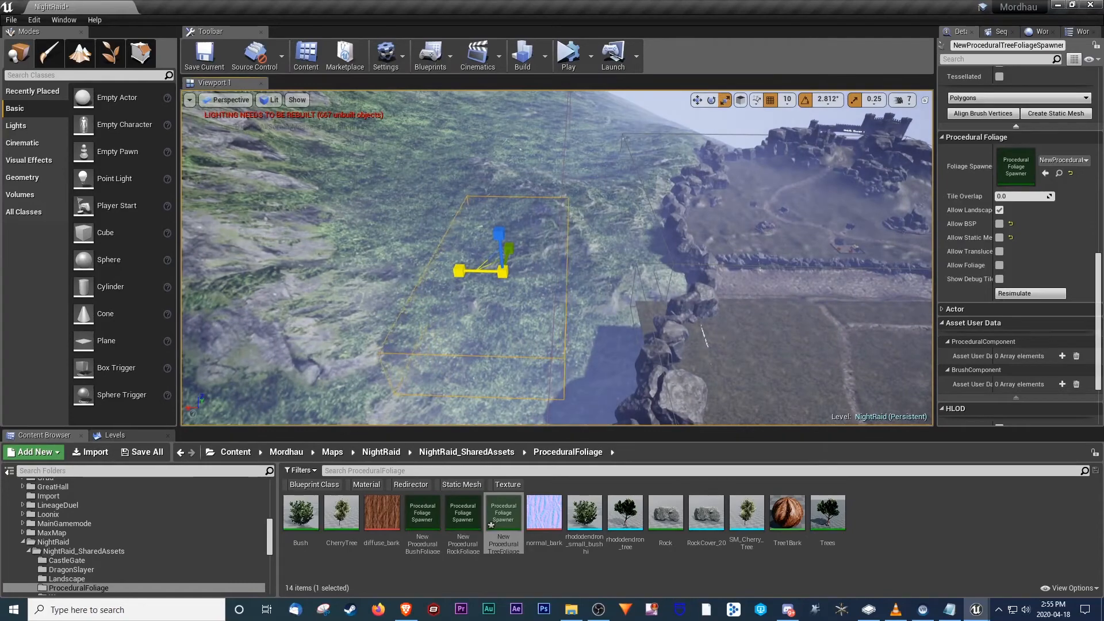
{"action": "right_click_drag", "start_coordinate": [557, 257], "coordinate": [336, 240]}
{"action": "left_click_drag", "start_coordinate": [608, 211], "coordinate": [607, 184]}
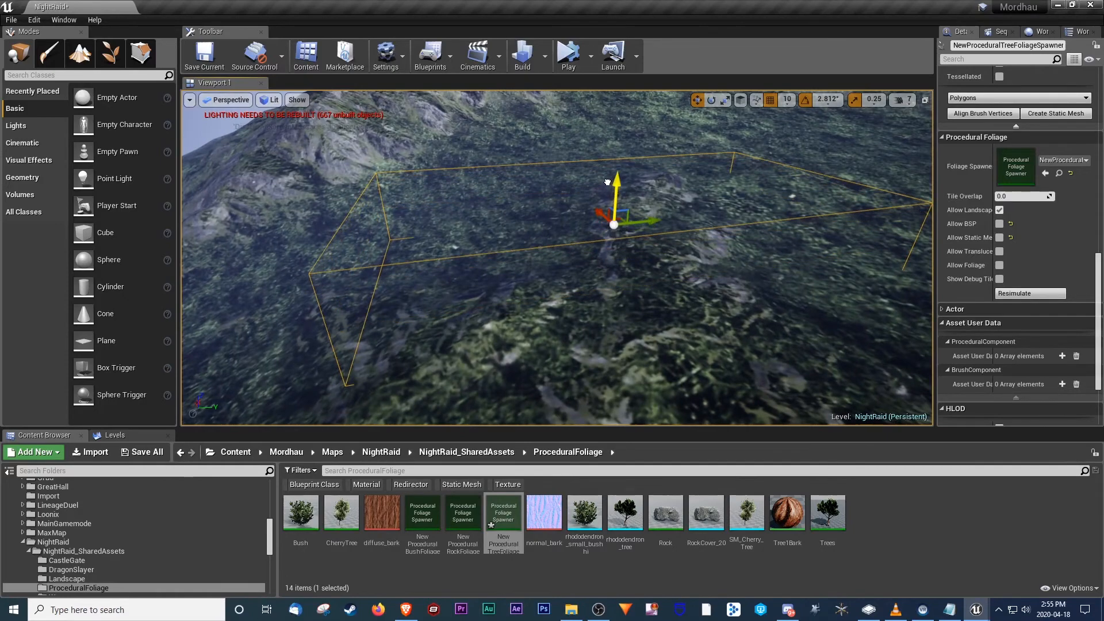
Allow the tree foliage volume to spawn on static meshes and resimulate it on the mountainside.
{"action": "left_click", "coordinate": [1000, 238]}
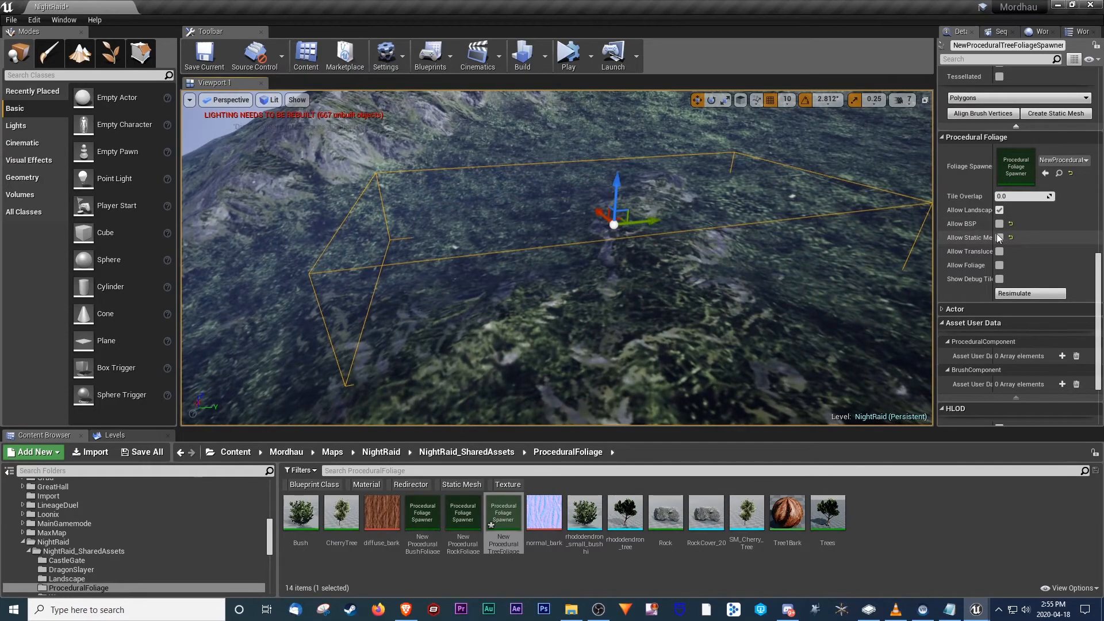
{"action": "left_click", "coordinate": [1029, 294]}
{"action": "right_click_drag", "start_coordinate": [771, 253], "coordinate": [644, 224]}
{"action": "key", "text": "w"}
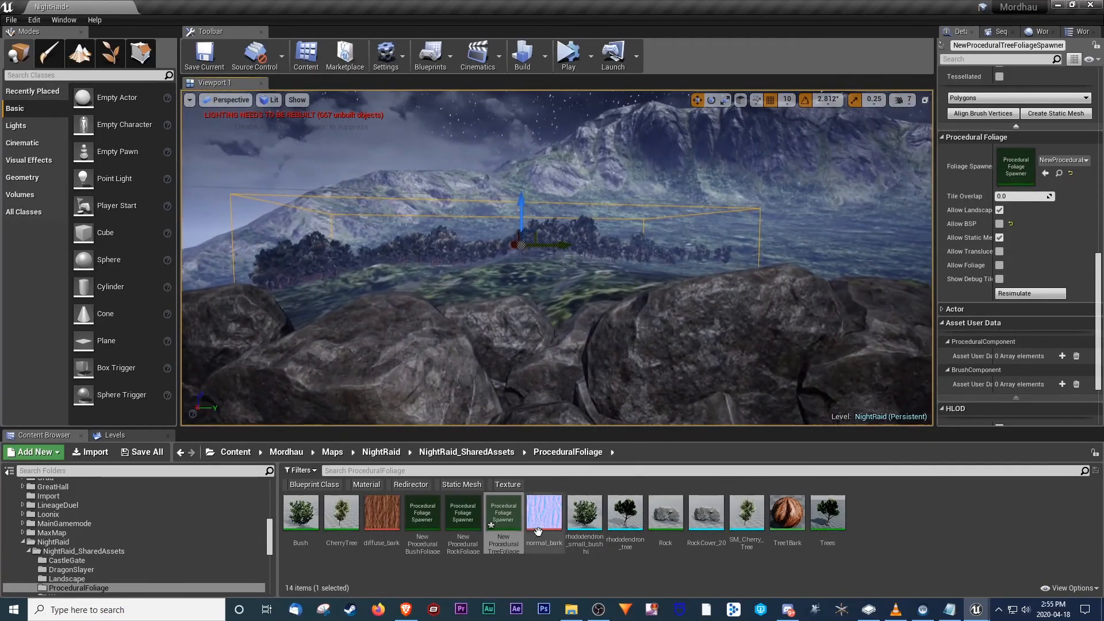
Highlight the Trees foliage type and the tree foliage spawner assets, and examine the mountainside trees from above, afar and near the rocks.
{"action": "left_click", "coordinate": [828, 513]}
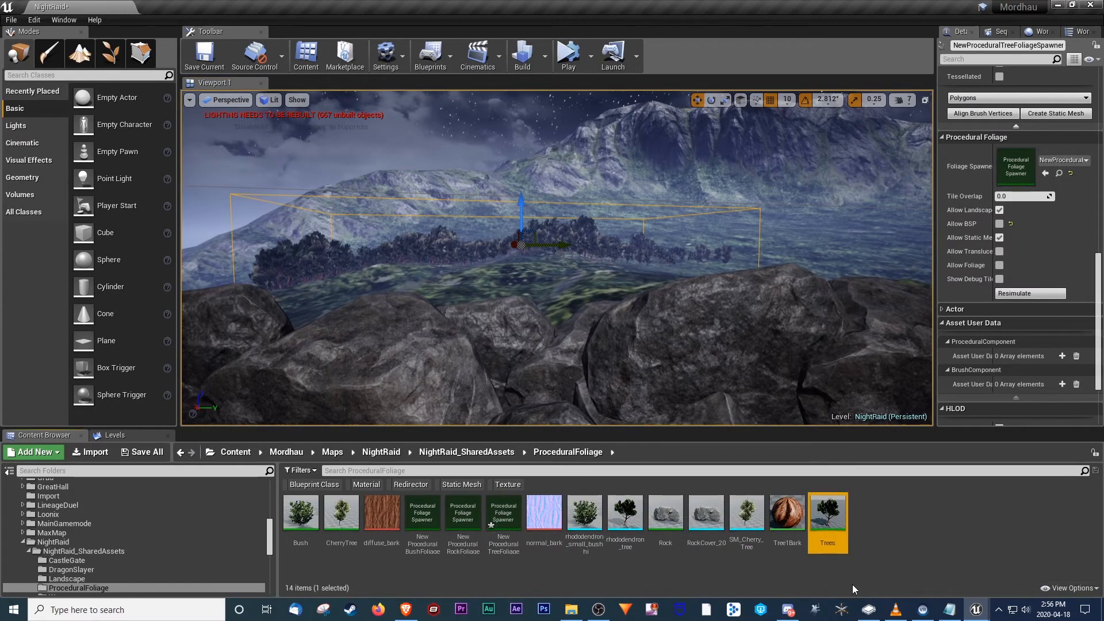
{"action": "left_click", "coordinate": [517, 522]}
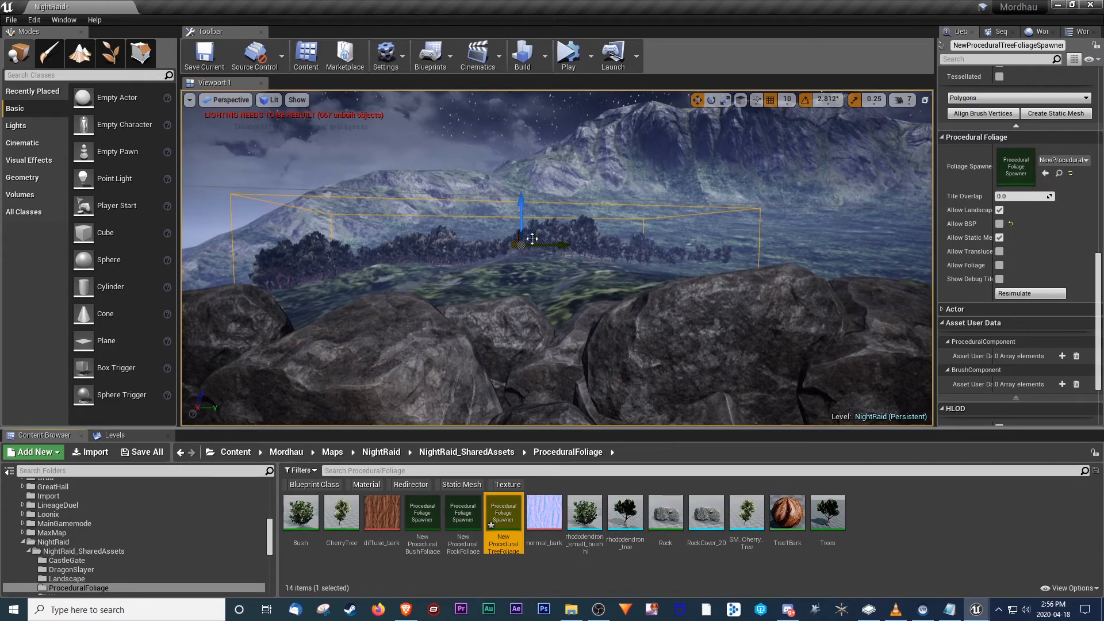
{"action": "right_click_drag", "start_coordinate": [532, 239], "coordinate": [530, 239]}
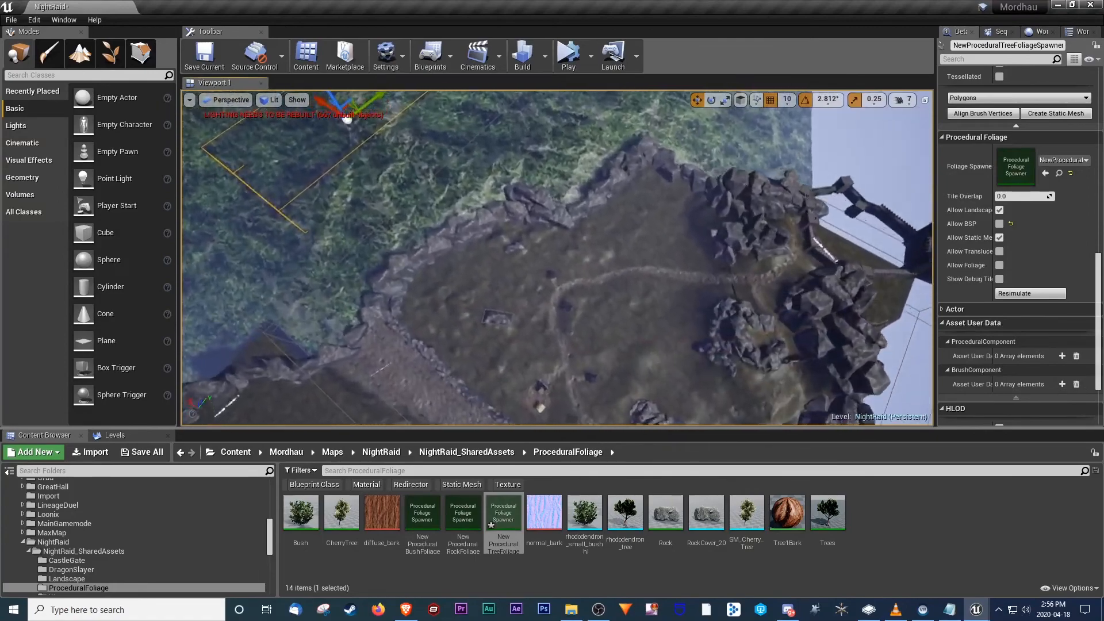
{"action": "right_click_drag", "start_coordinate": [530, 239], "coordinate": [518, 175]}
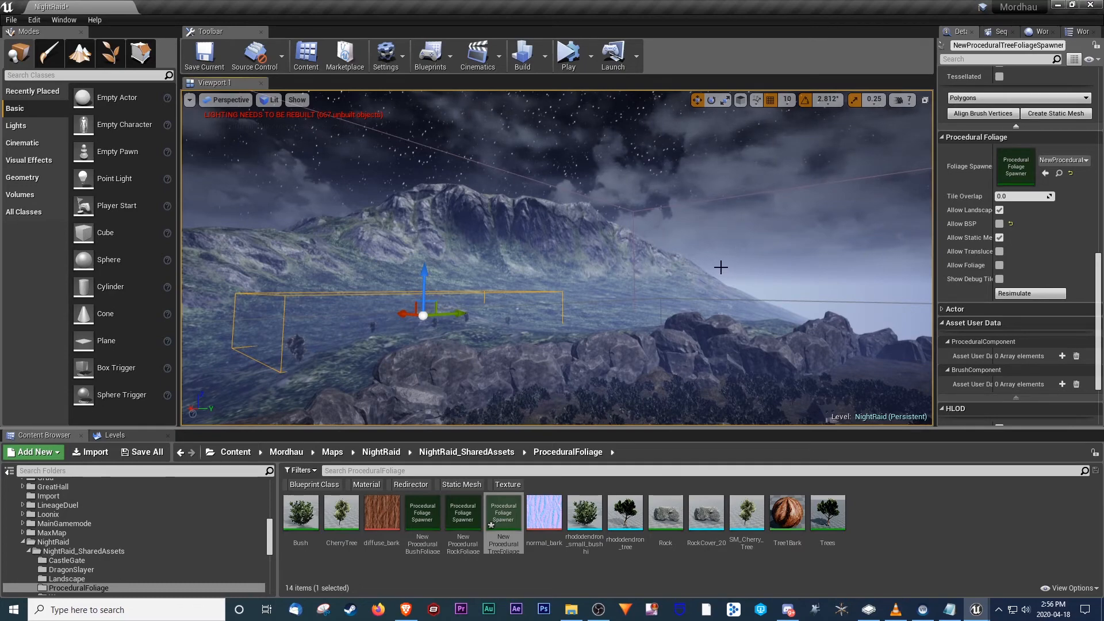
{"action": "key", "text": "w"}
{"action": "mouse_move", "coordinate": [557, 258]}
{"action": "right_mouse_down"}
{"action": "mouse_move", "coordinate": [750, 253]}
{"action": "mouse_move", "coordinate": [518, 251]}
{"action": "mouse_move", "coordinate": [546, 253]}
{"action": "right_mouse_up"}
{"action": "key", "text": "w"}
{"action": "key", "text": "w"}
{"action": "right_click_drag", "start_coordinate": [570, 290], "coordinate": [572, 286]}
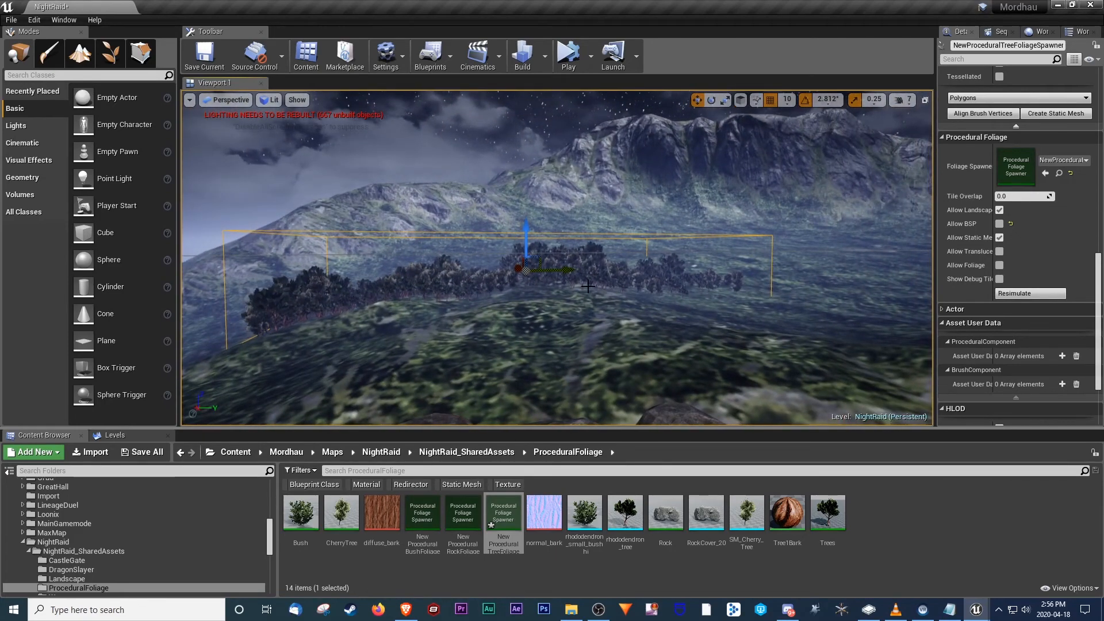
{"action": "right_click_drag", "start_coordinate": [612, 277], "coordinate": [636, 274]}
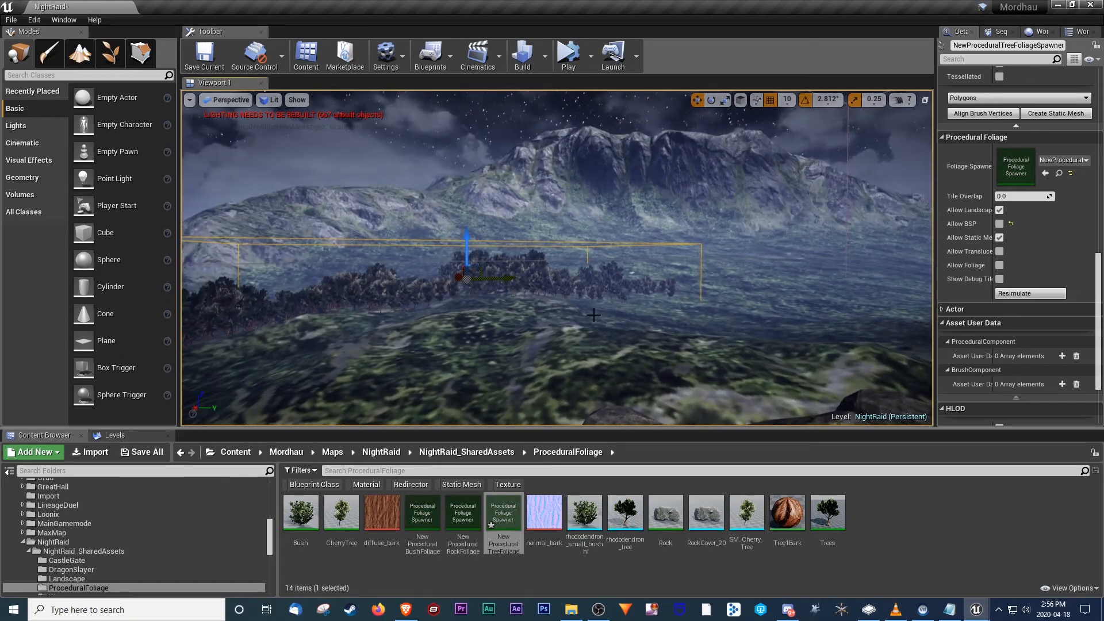
{"action": "right_click_drag", "start_coordinate": [585, 310], "coordinate": [546, 320]}
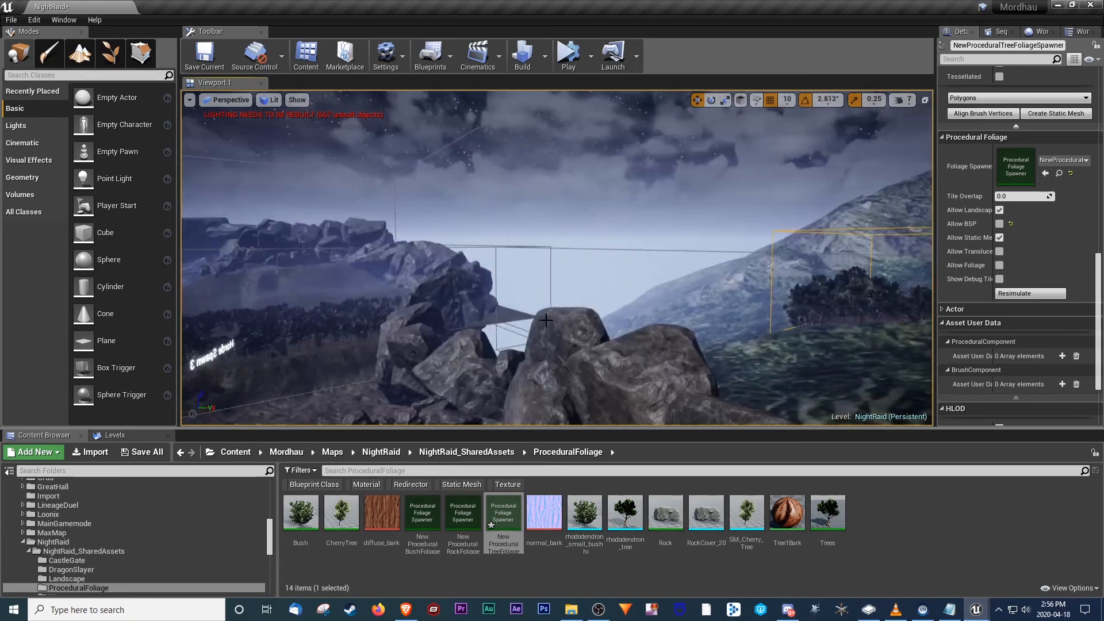